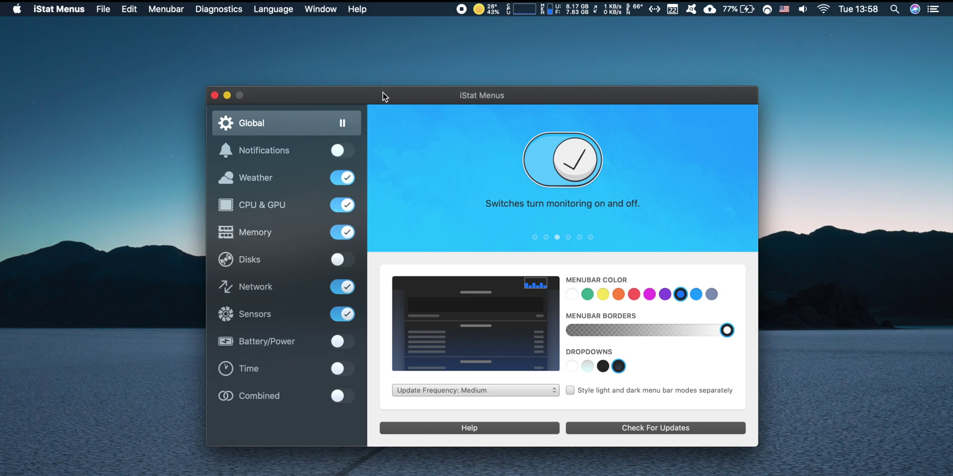
Reposition the settings window on screen, briefly switching focus to the desktop and back
mouse_move(382, 96)
mouse_down()
mouse_move(382, 88)
mouse_move(395, 96)
mouse_up()
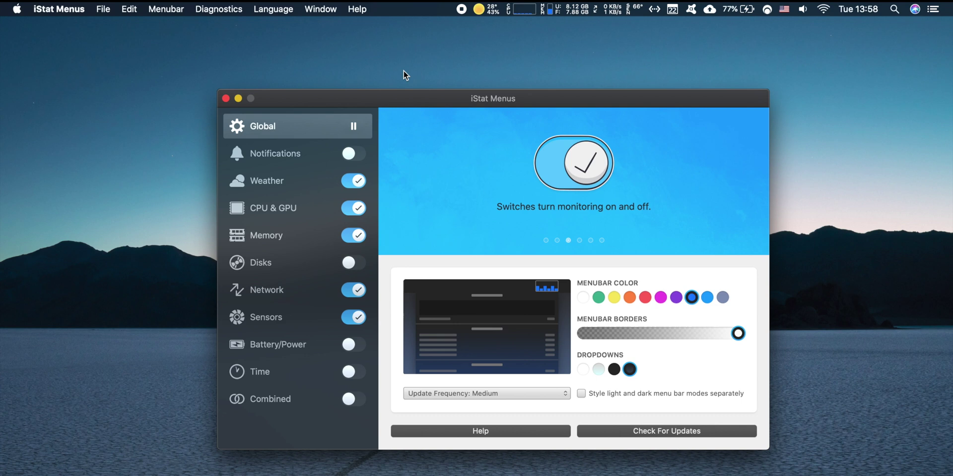
click(417, 84)
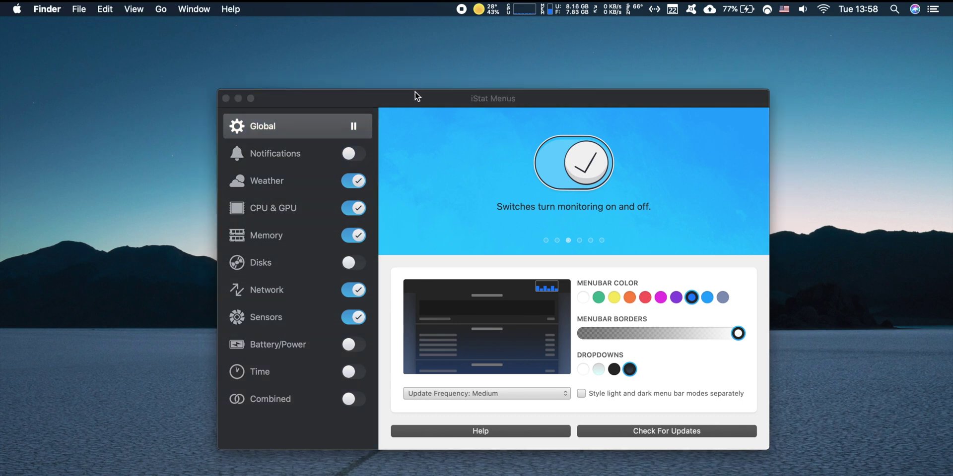
click(432, 97)
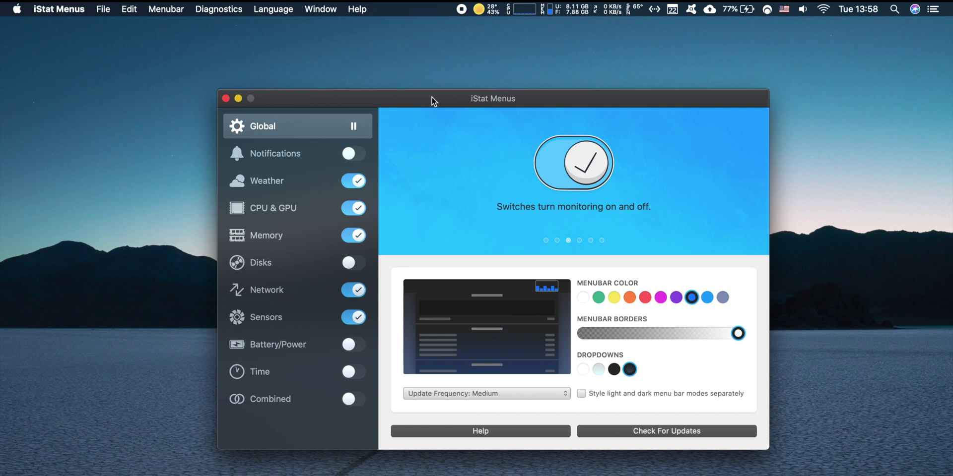
drag(433, 101, 465, 92)
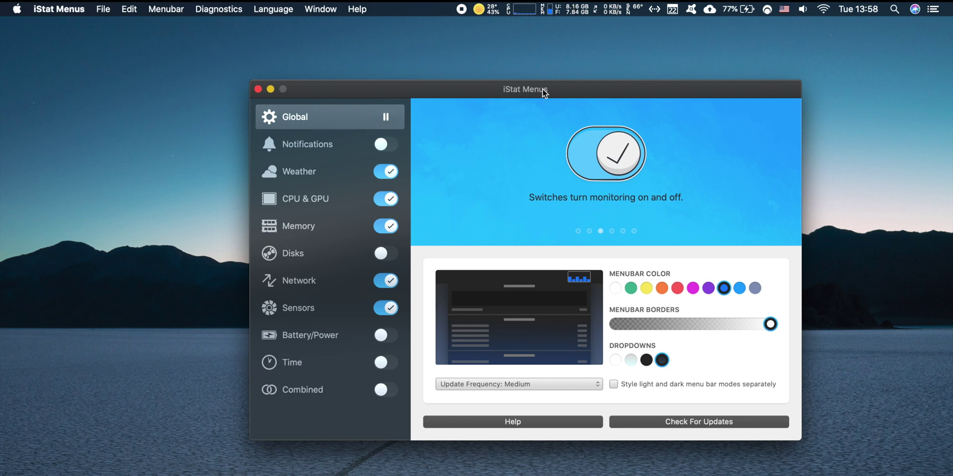
drag(543, 89, 516, 88)
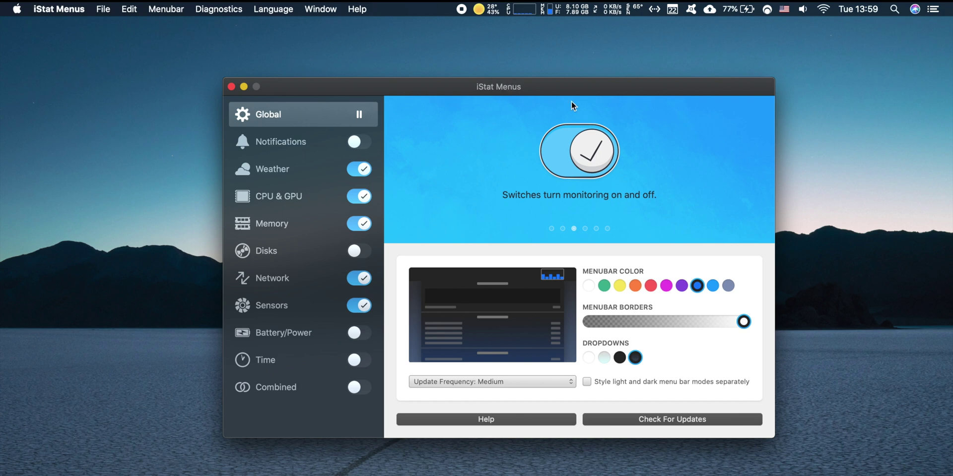
drag(573, 88, 588, 80)
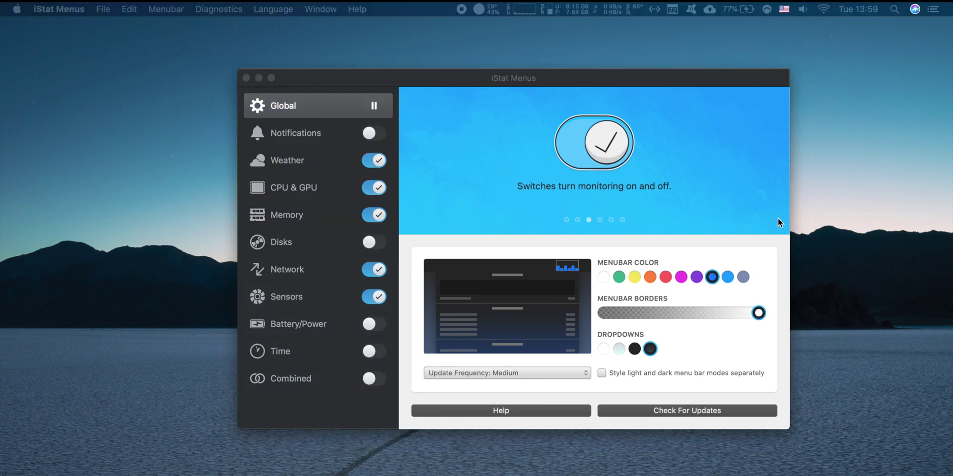
click(558, 78)
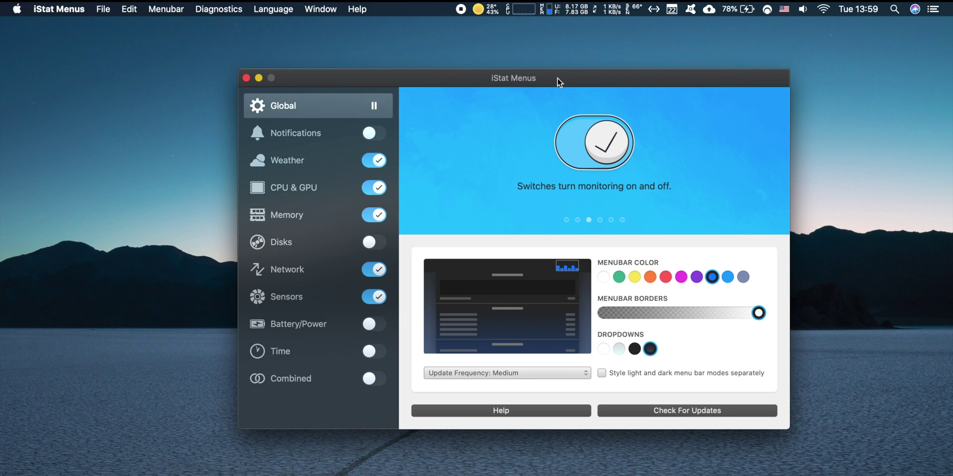
drag(528, 78, 530, 76)
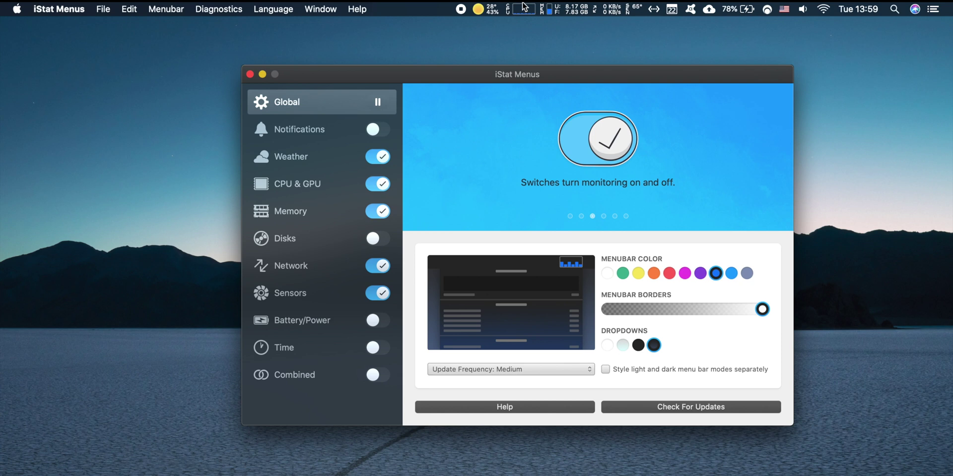
Preview the CPU, memory, network and sensor dropdowns from the menu bar
click(525, 7)
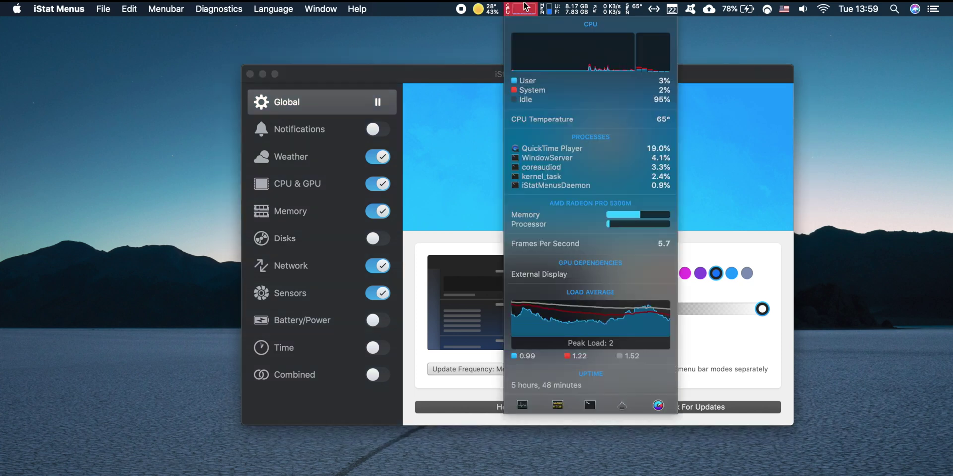
click(519, 6)
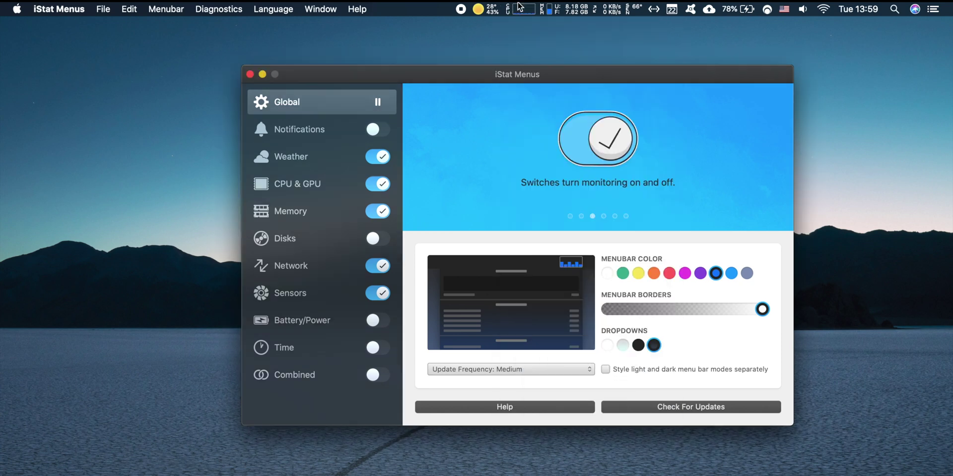
click(560, 7)
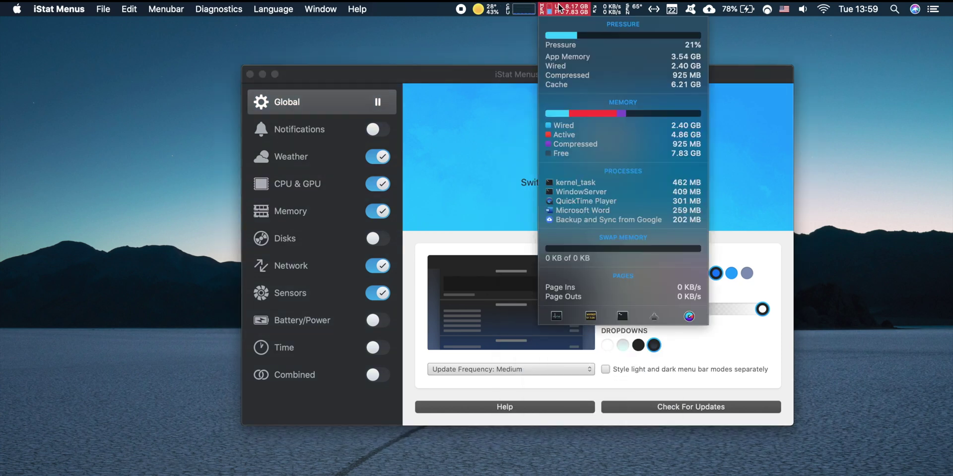
click(584, 8)
click(590, 9)
click(607, 10)
click(608, 10)
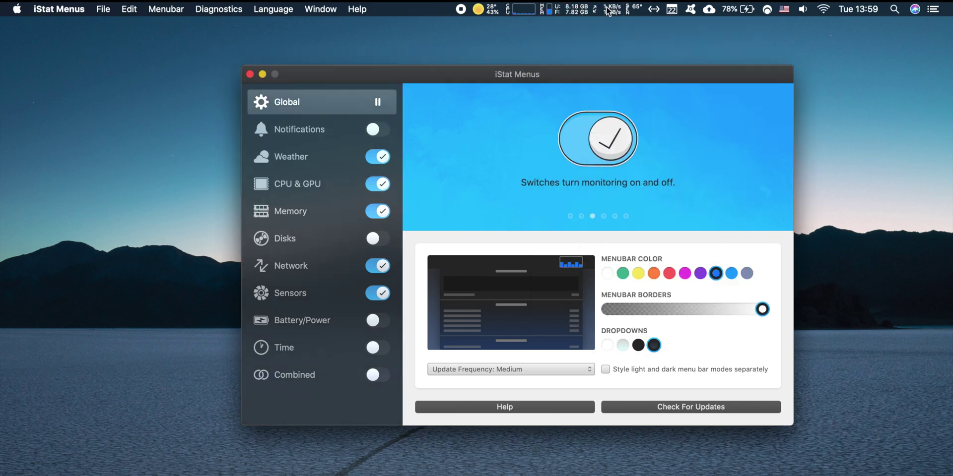
click(635, 8)
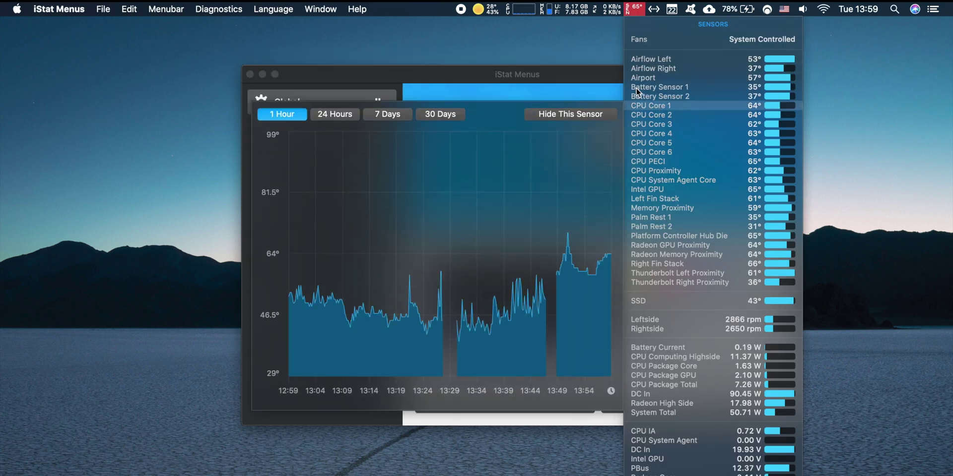
click(595, 76)
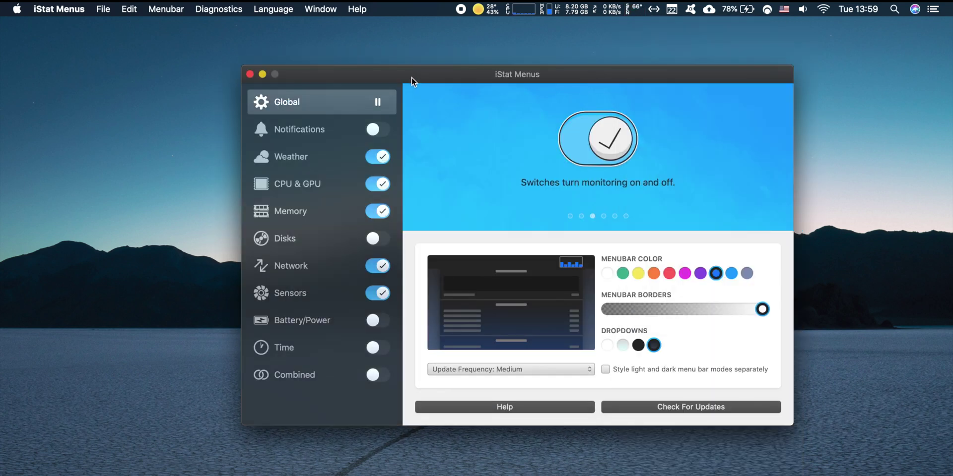
Show the Battery/Power settings and check the options for the 100% Available readout
drag(413, 76, 415, 71)
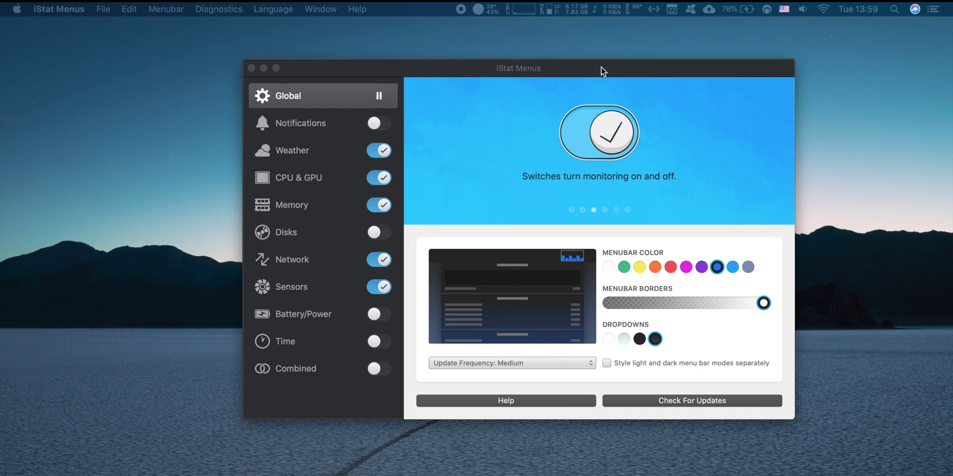
mouse_move(600, 67)
mouse_down()
mouse_move(615, 58)
mouse_move(597, 74)
mouse_up()
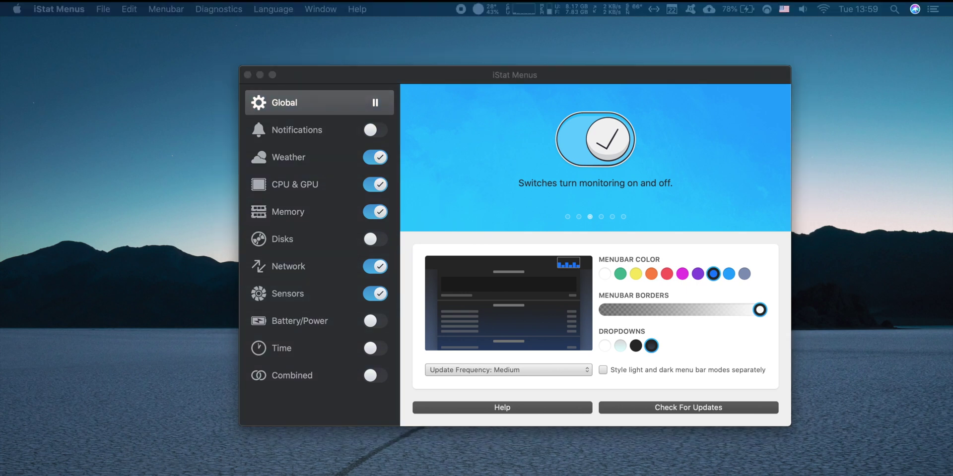
drag(511, 78, 517, 78)
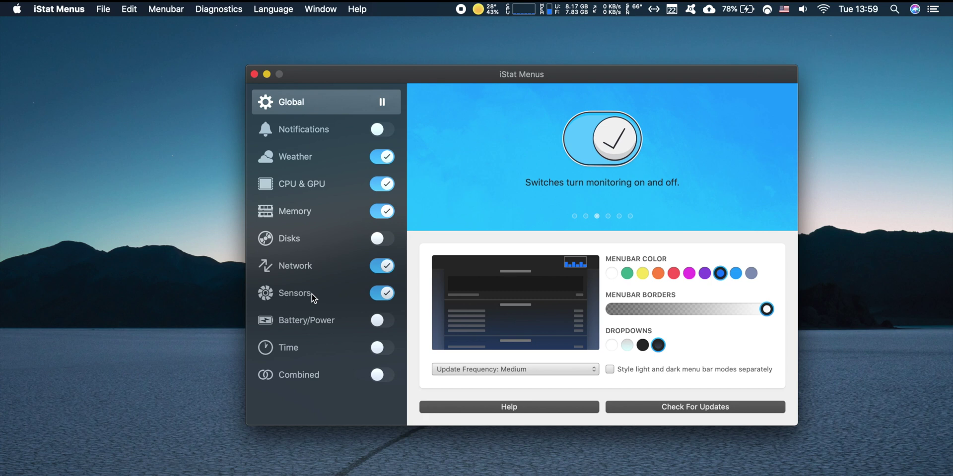
click(316, 318)
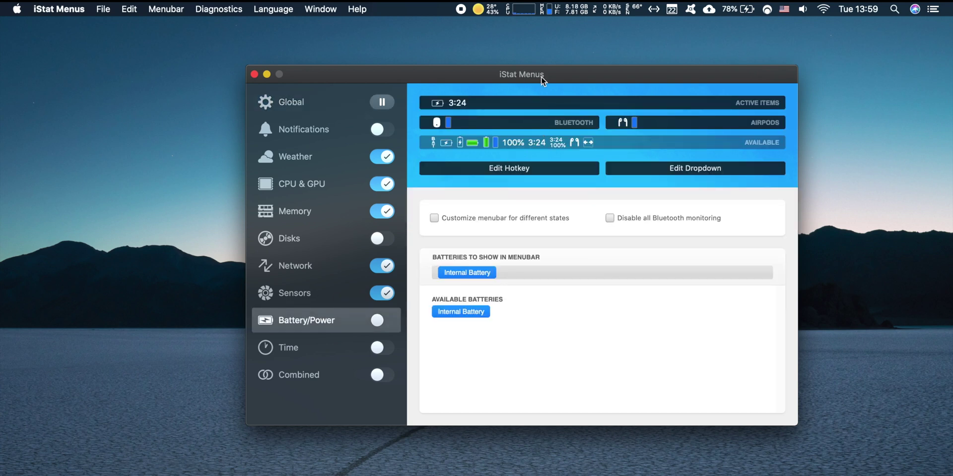
drag(542, 74, 532, 80)
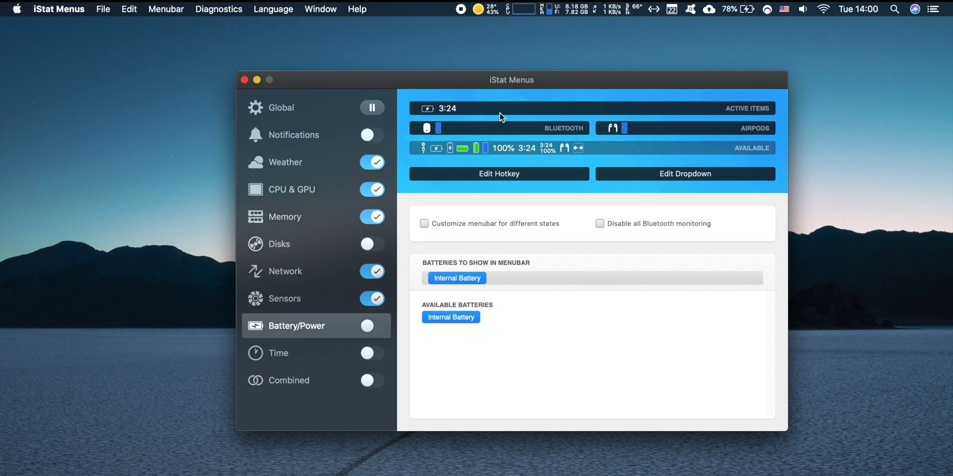
drag(506, 84, 510, 86)
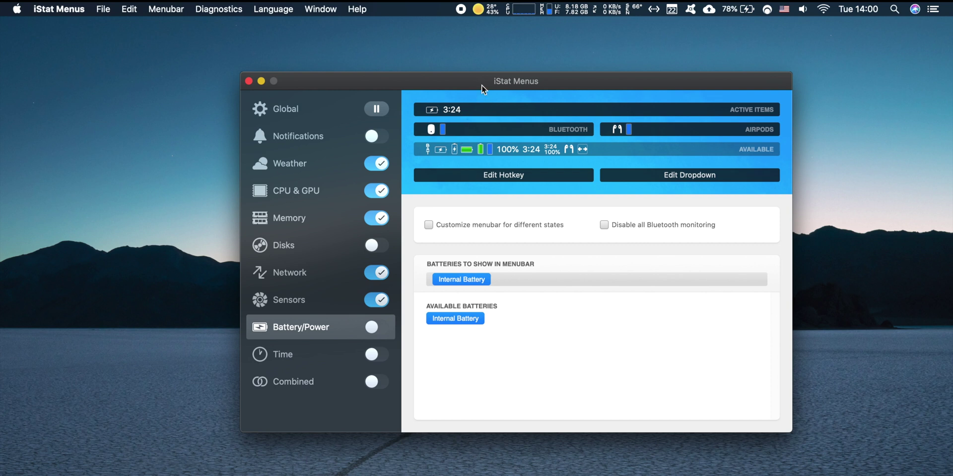
drag(484, 84, 487, 87)
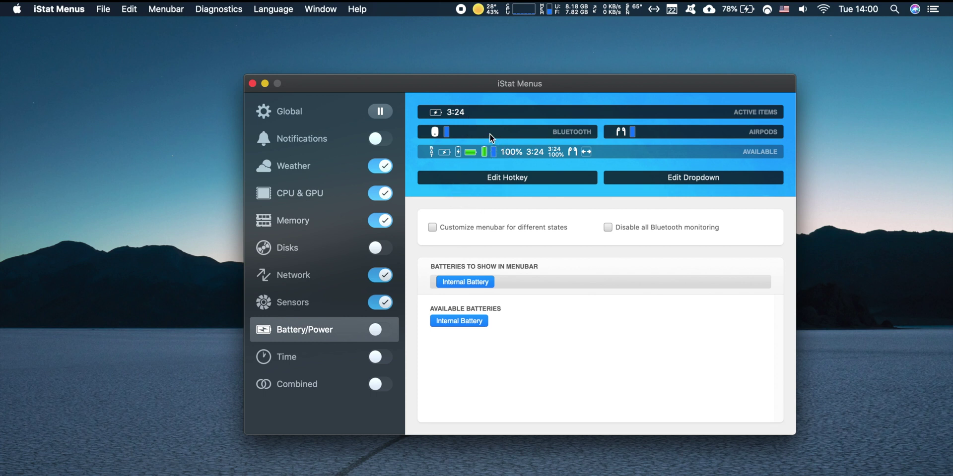
click(511, 154)
click(459, 133)
Switch to Sensors and open the menu bar sensor list, showing CPU PECI at 65°, fans and power
click(332, 302)
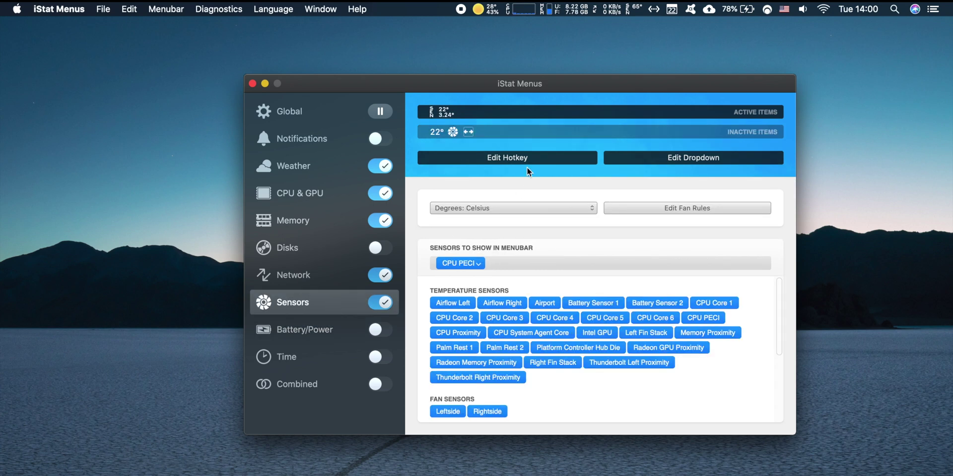
drag(534, 81, 527, 62)
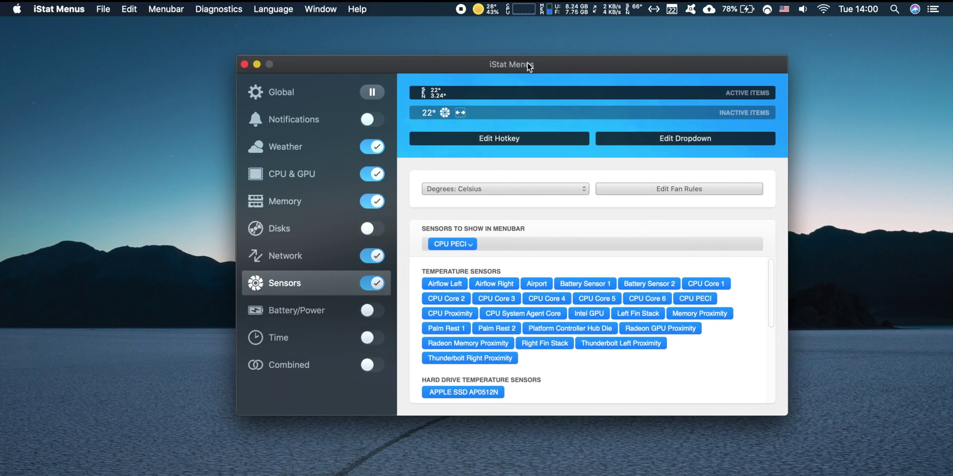
drag(638, 61, 653, 76)
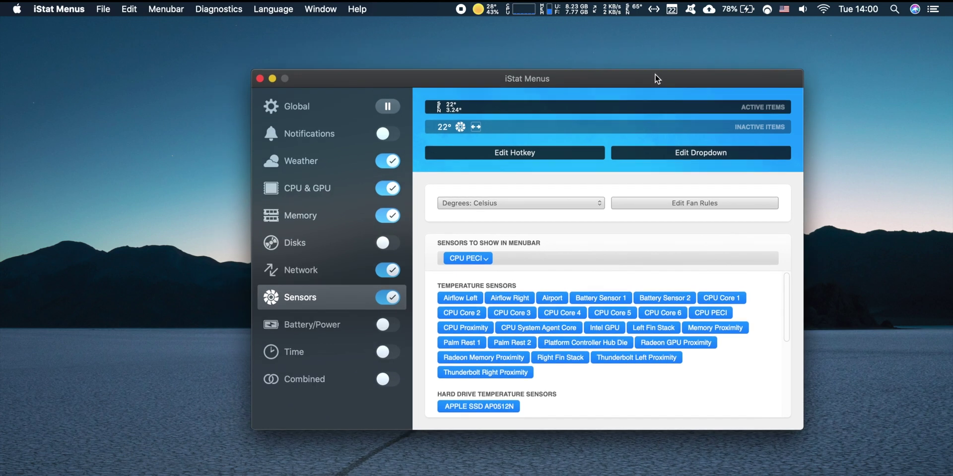
click(634, 9)
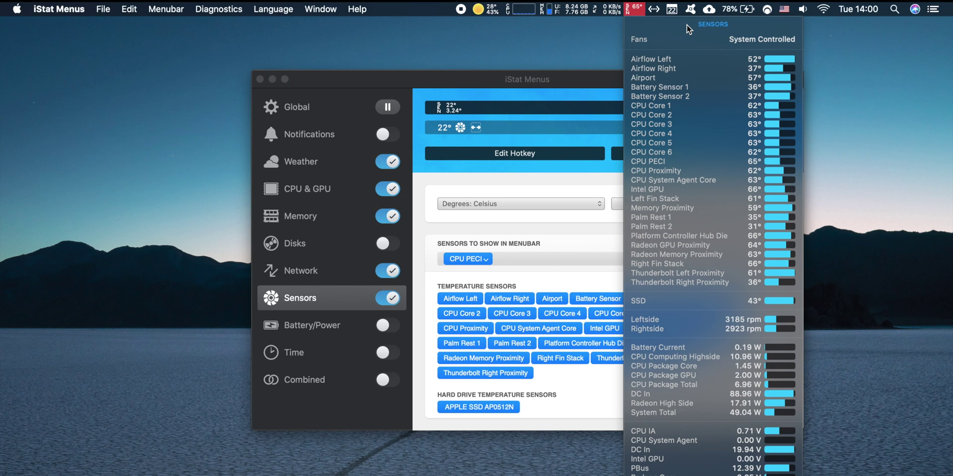
click(638, 6)
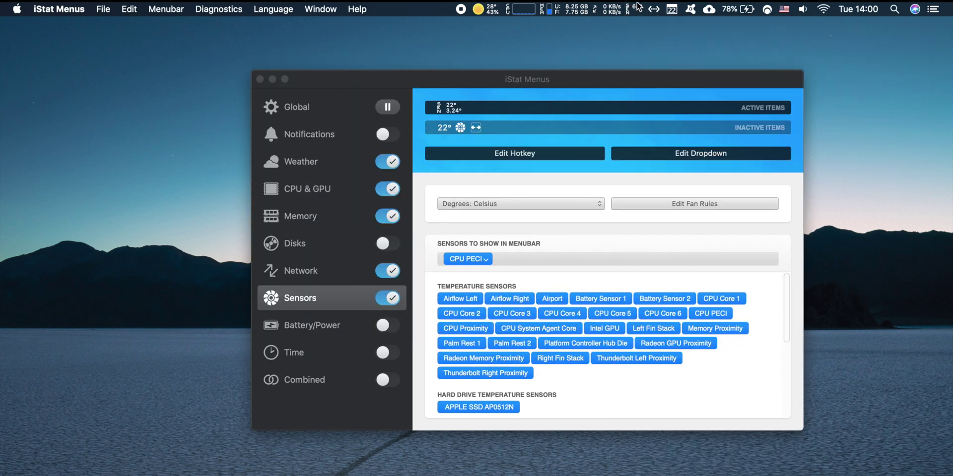
click(638, 6)
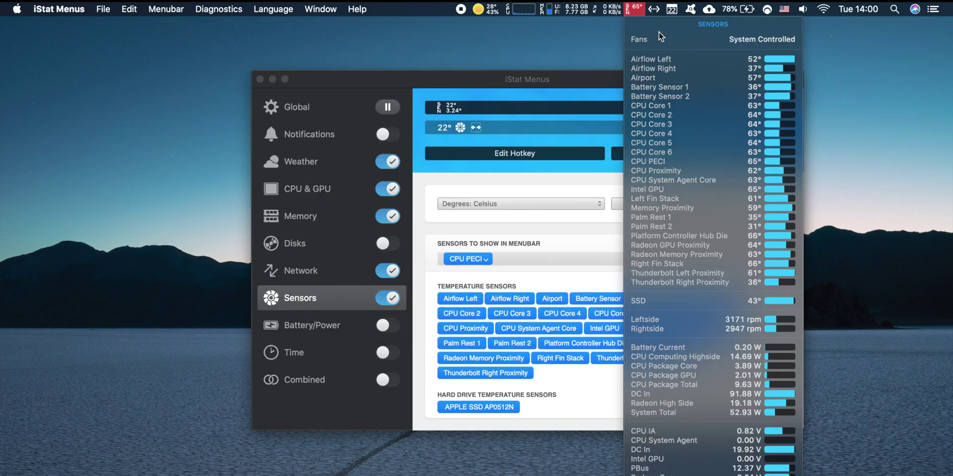
mouse_move(657, 71)
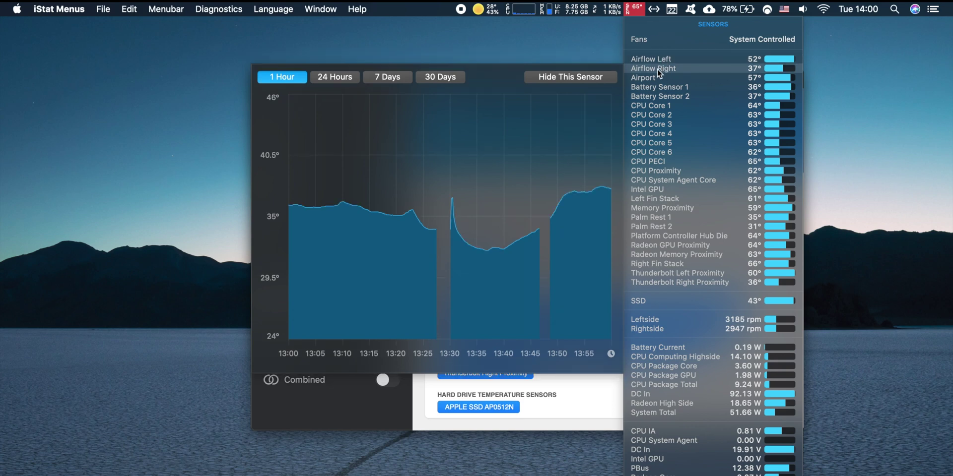
mouse_move(684, 272)
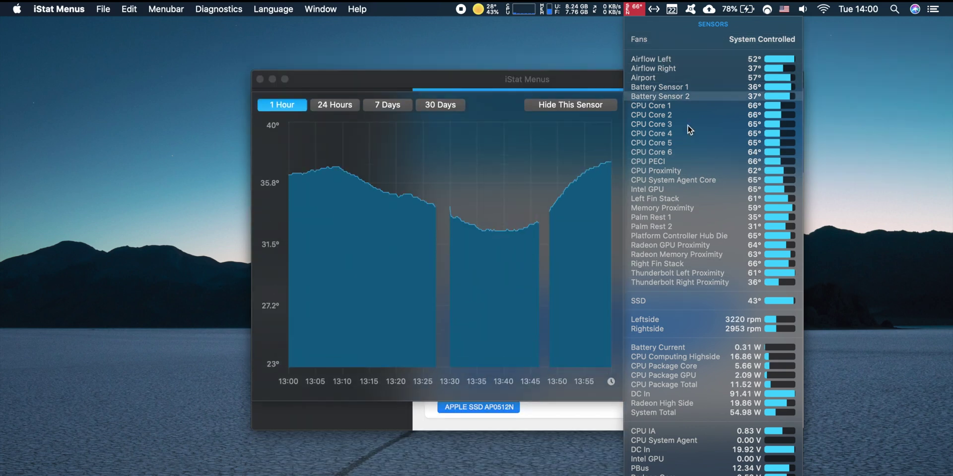
mouse_move(681, 232)
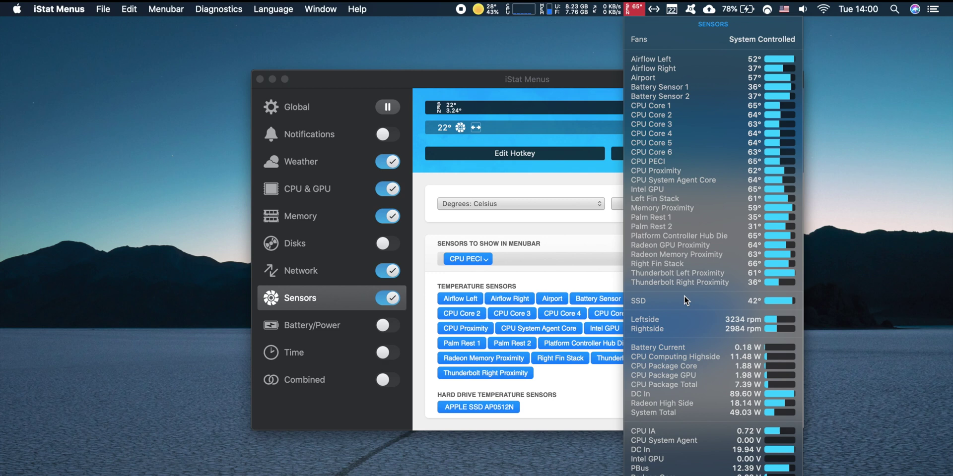
mouse_move(686, 325)
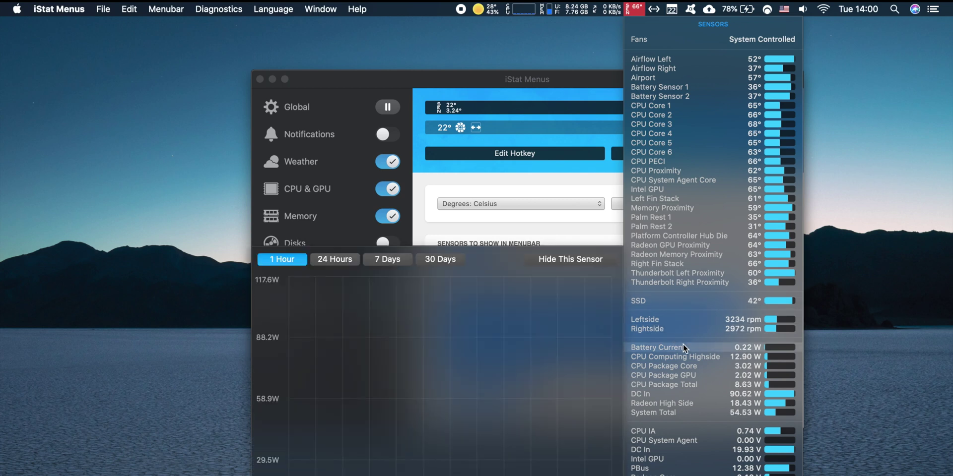
mouse_move(689, 362)
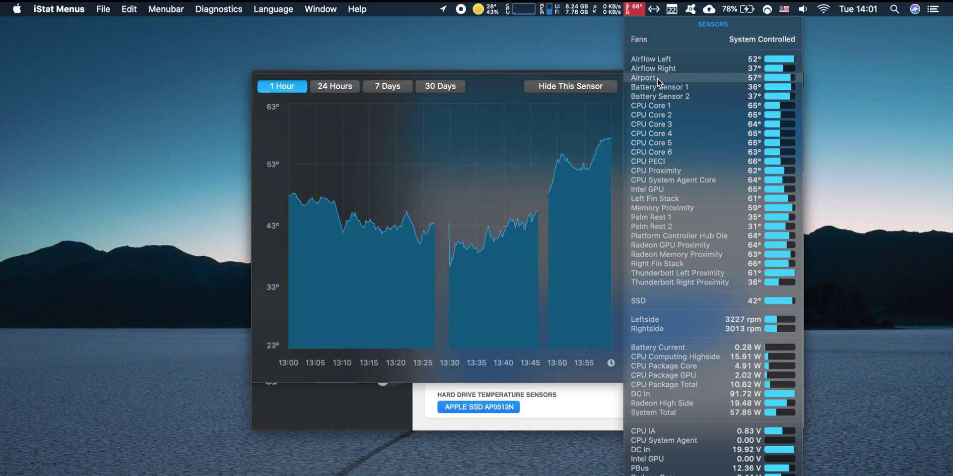
click(640, 6)
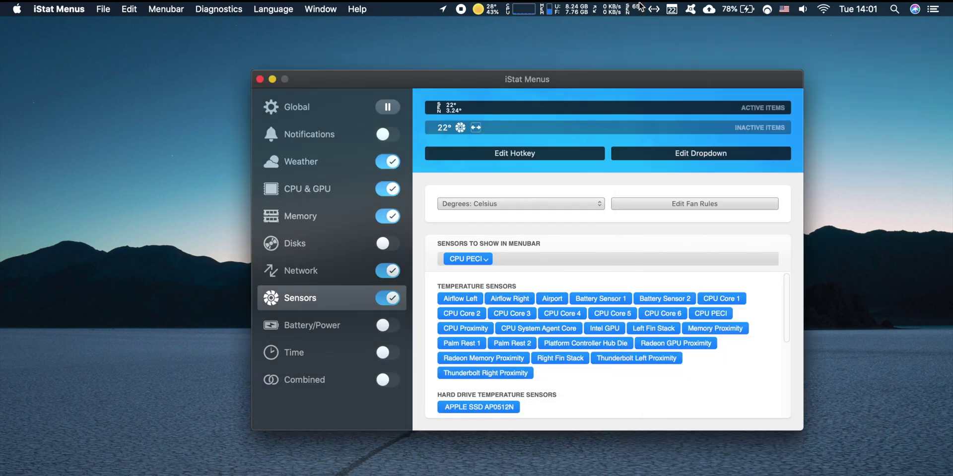
click(443, 127)
click(445, 128)
Show the Network settings and check the bandwidth readout's text options and the network dropdown
click(323, 271)
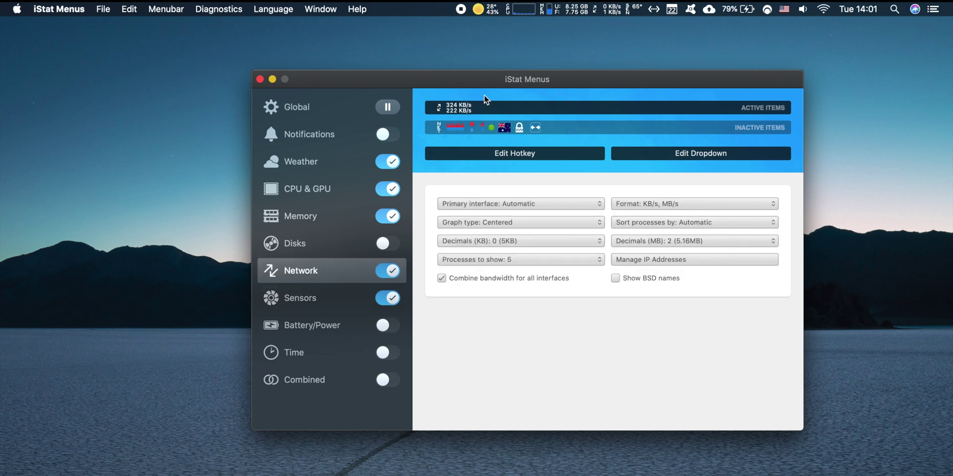
drag(489, 81, 502, 85)
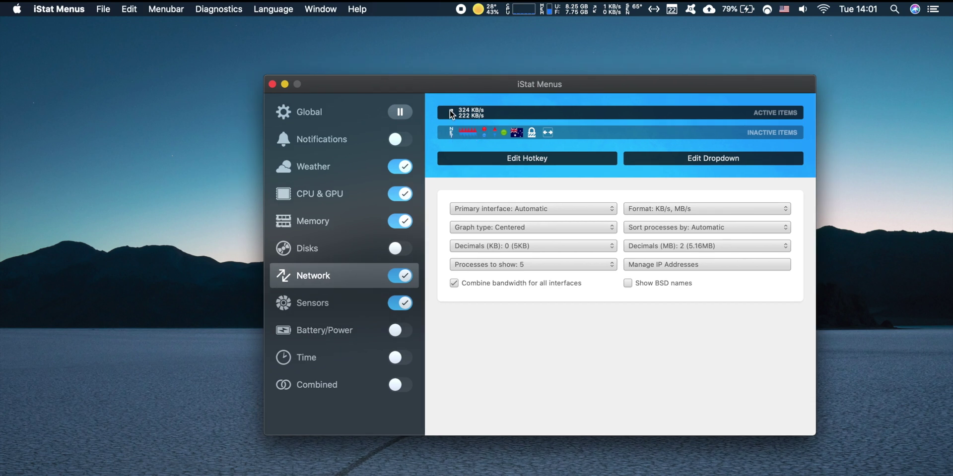
click(466, 113)
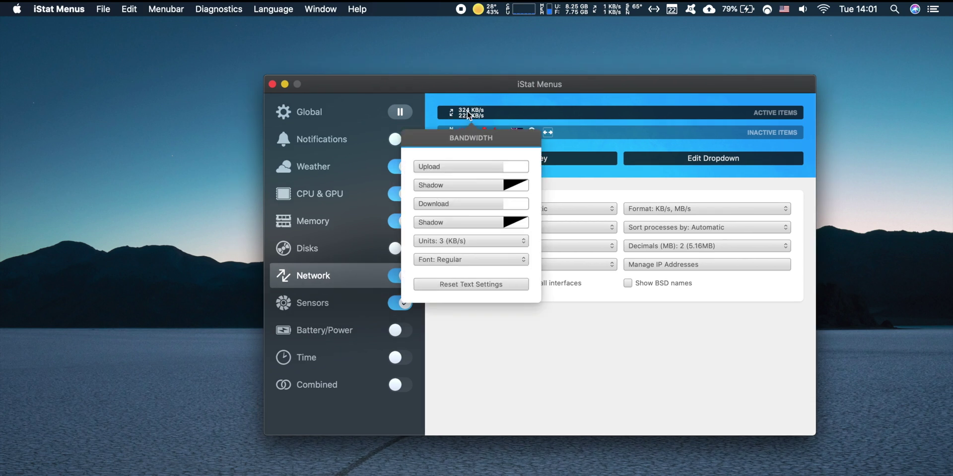
click(466, 111)
click(608, 9)
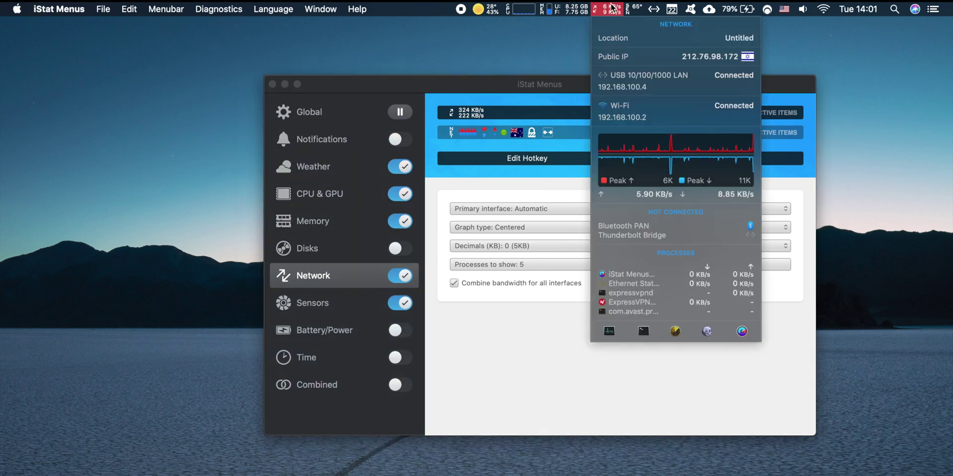
click(543, 78)
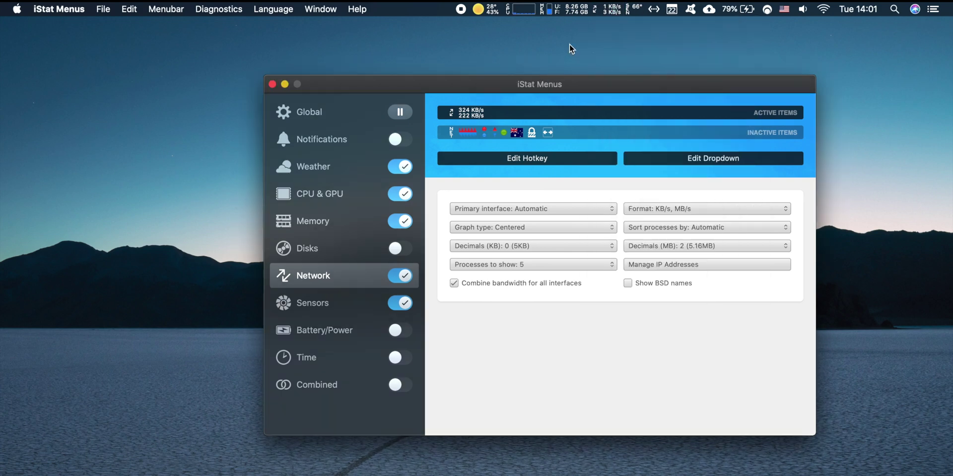
click(600, 10)
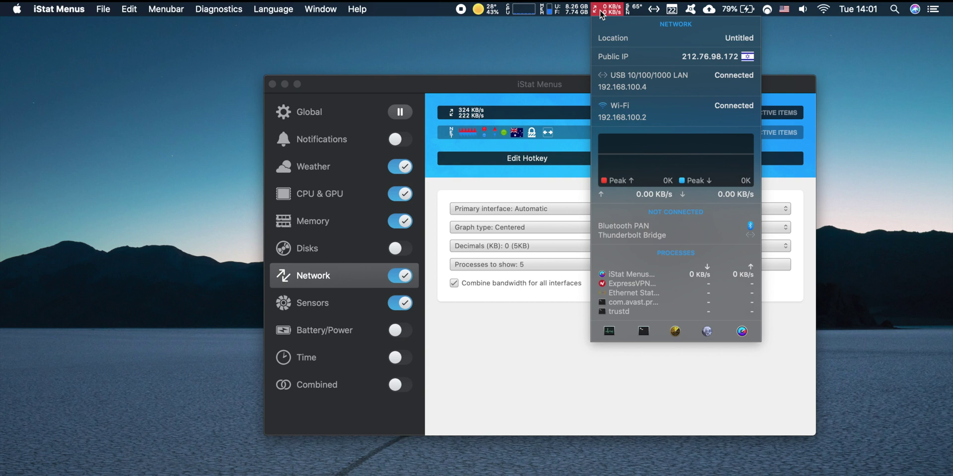
click(606, 11)
drag(565, 81, 570, 82)
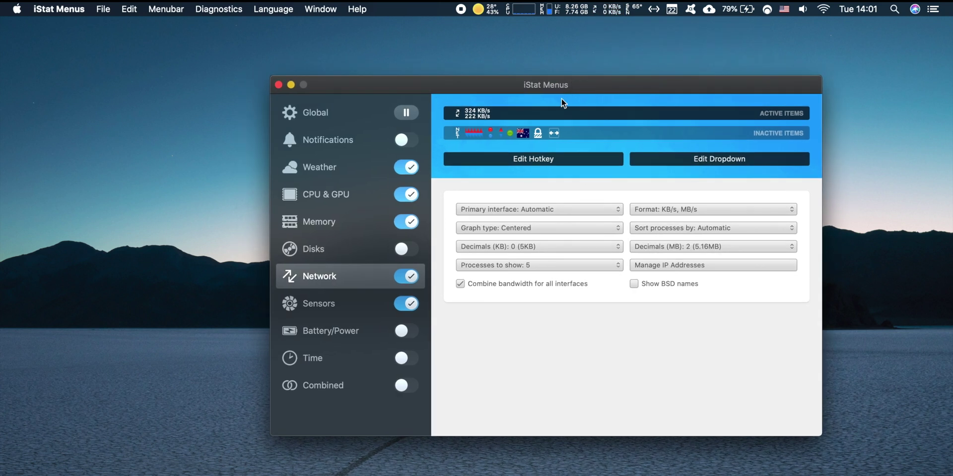
Move the flag item into Active Items, back out, then into Active Items again
drag(524, 132, 510, 115)
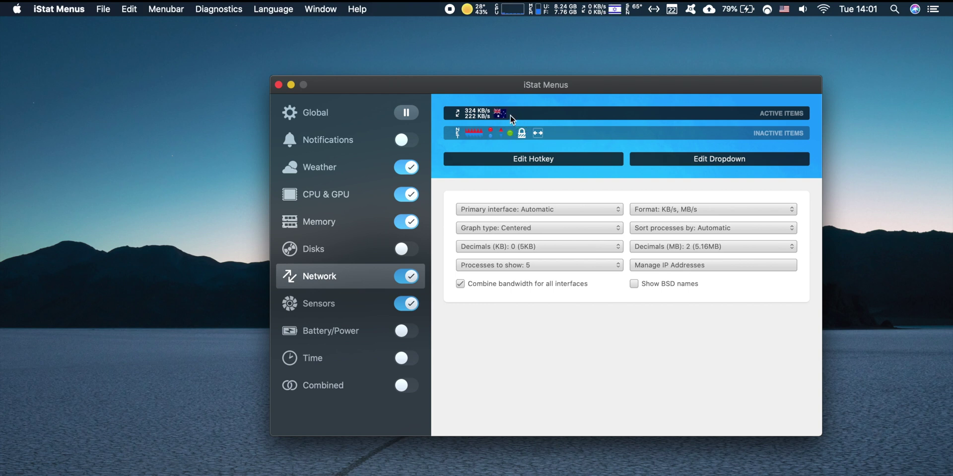
click(612, 10)
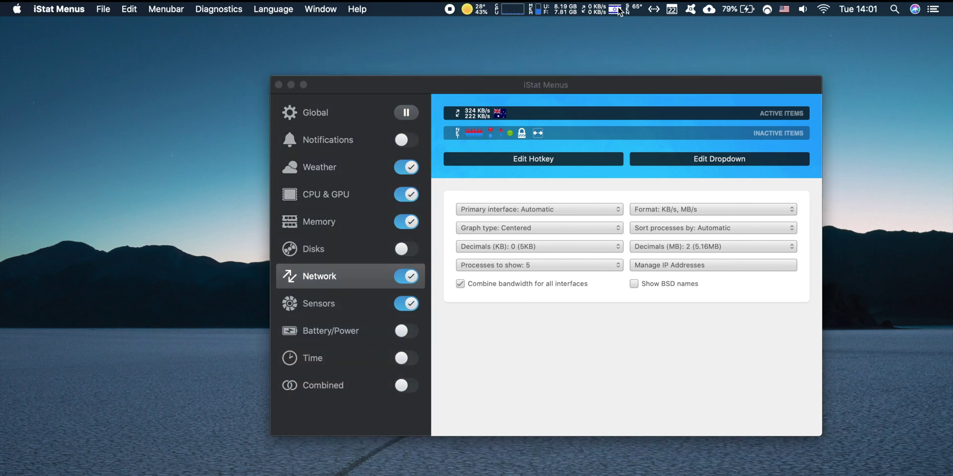
click(495, 132)
drag(500, 114, 521, 133)
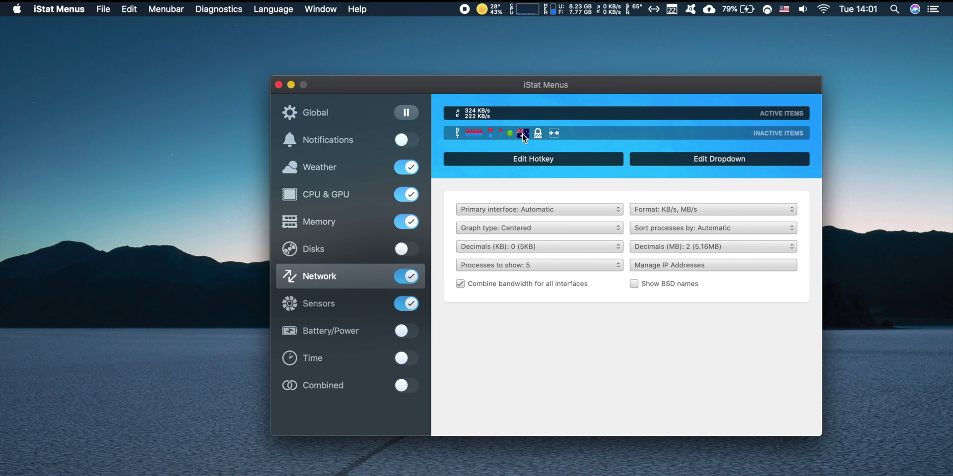
mouse_move(522, 135)
mouse_down()
mouse_move(508, 117)
mouse_move(455, 118)
mouse_move(511, 139)
mouse_up()
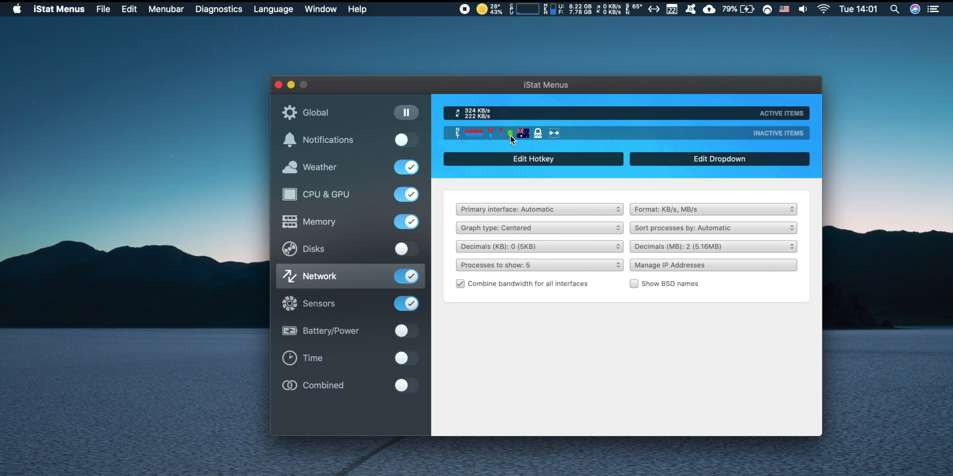
Switch to the Disks settings and turn disk monitoring off
click(345, 243)
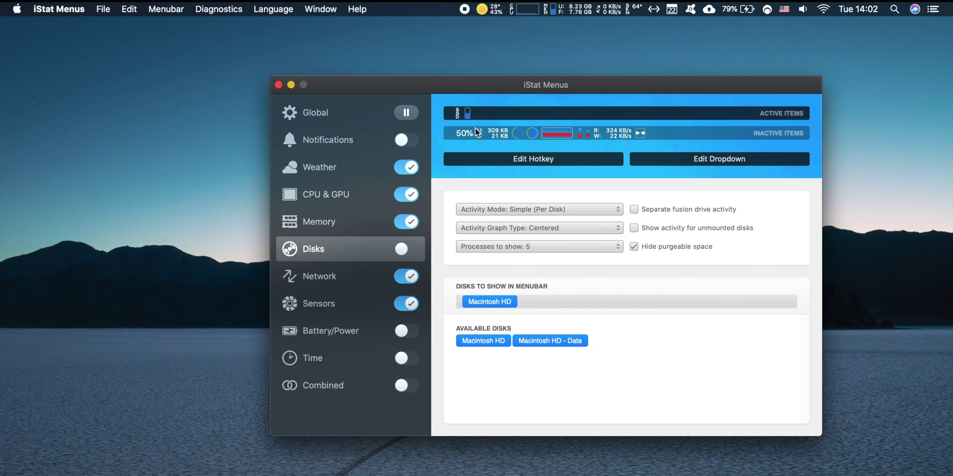
click(402, 252)
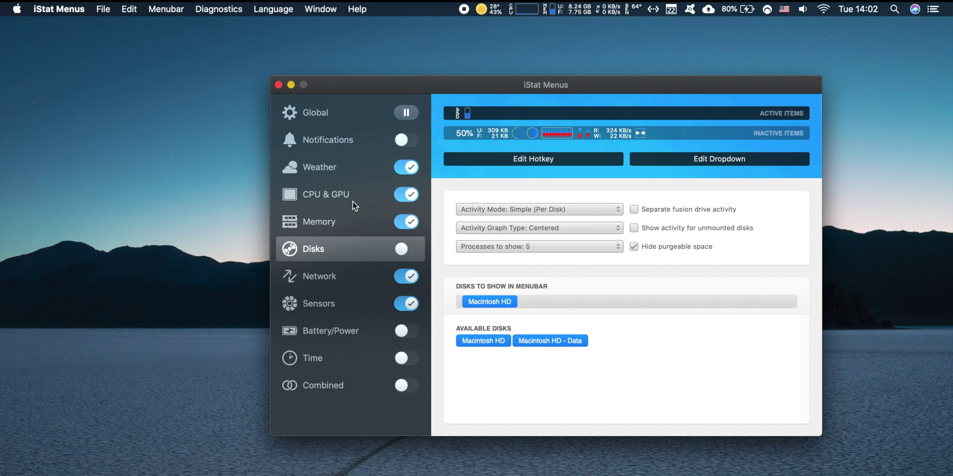
Pass through the Memory settings to reach the CPU & GPU settings
click(353, 224)
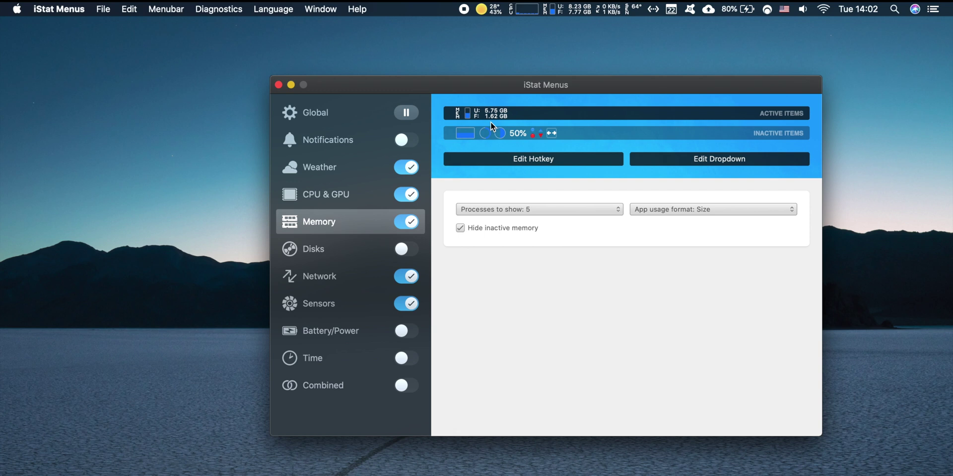
click(353, 197)
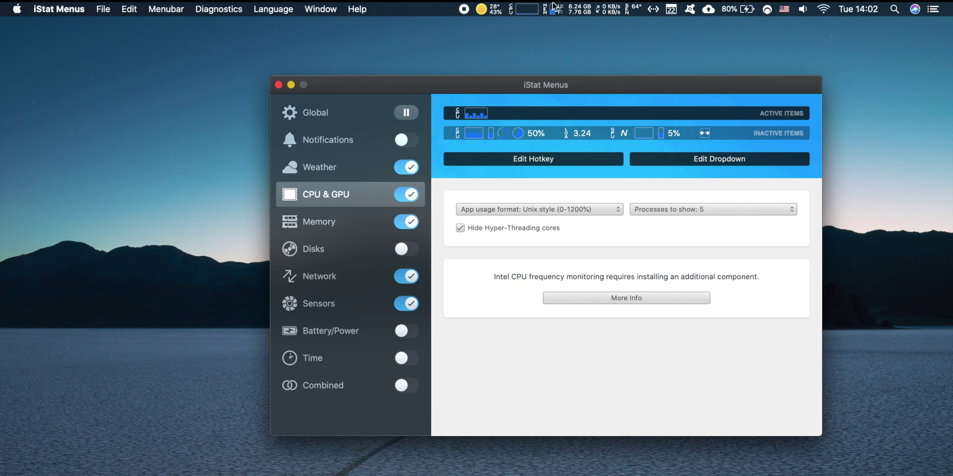
In the CPU history graph, view the 7-day, 30-day, 24-hour and 1-hour ranges, ending on 24 hours
click(530, 7)
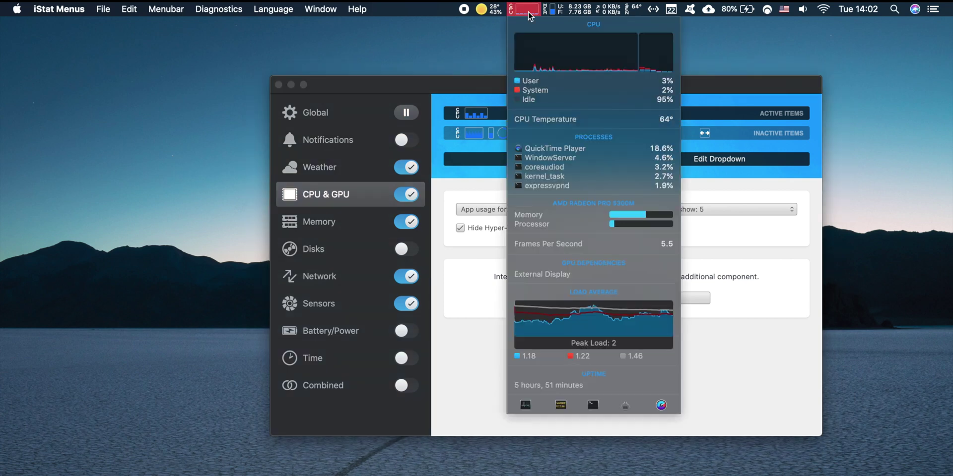
mouse_move(555, 53)
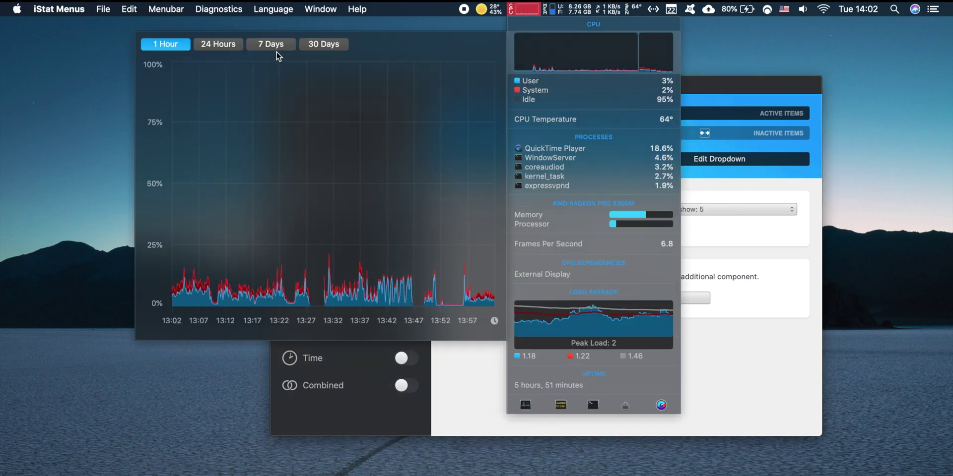
click(258, 45)
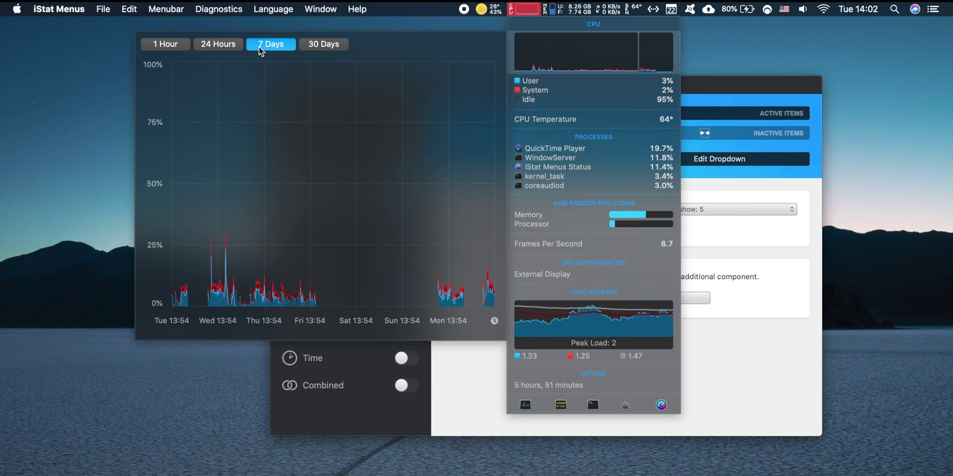
mouse_move(258, 295)
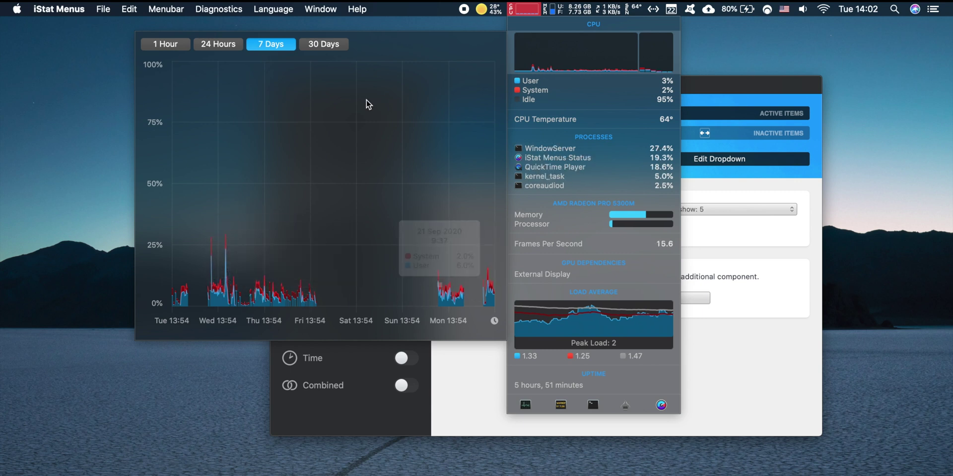
click(335, 45)
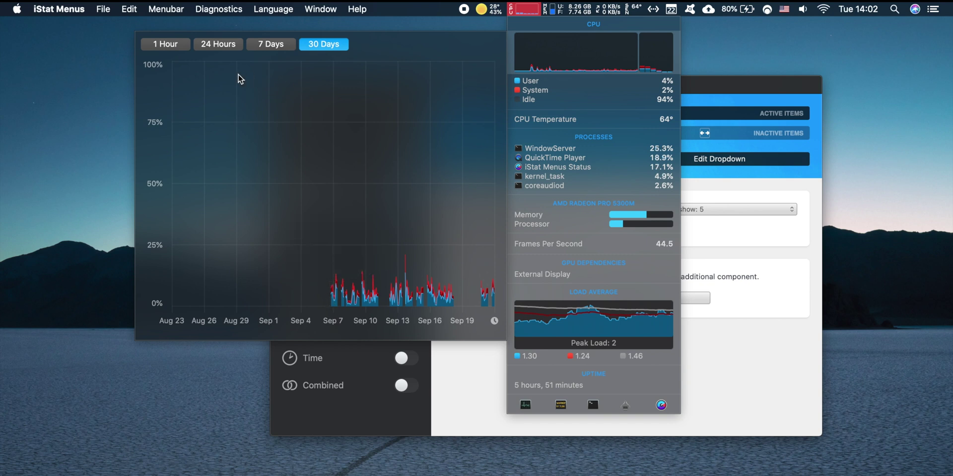
click(216, 48)
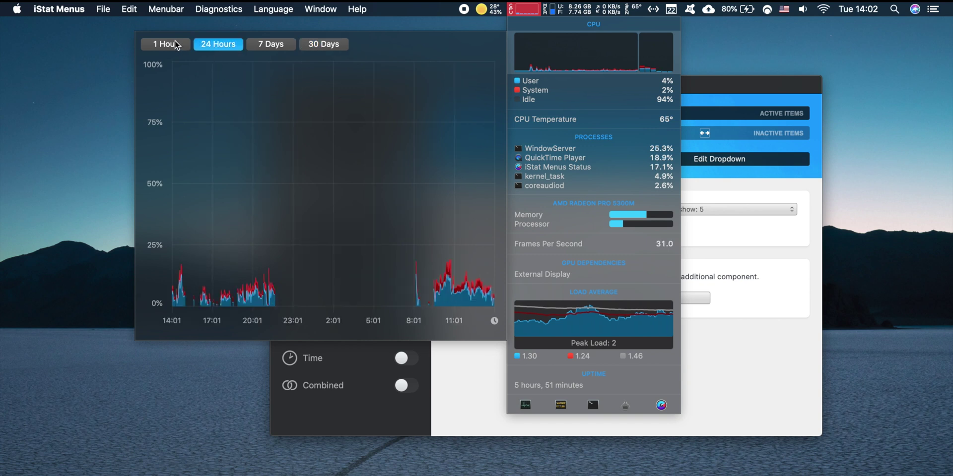
click(175, 40)
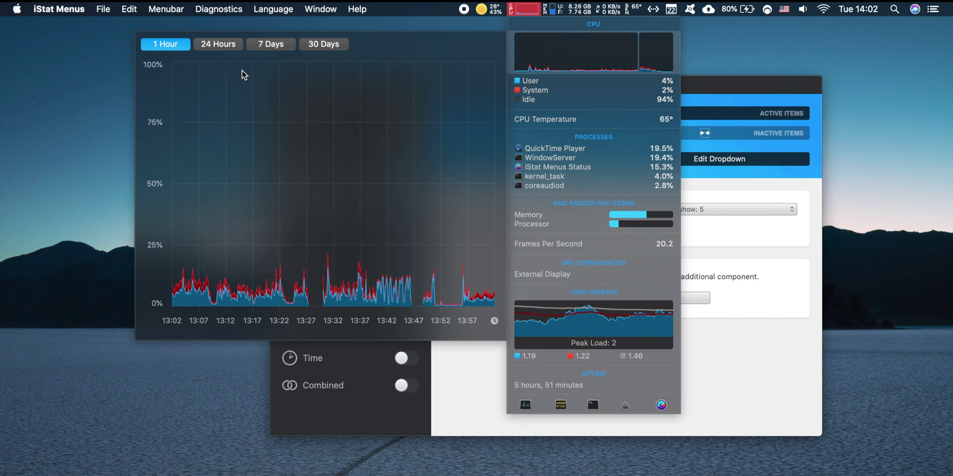
click(229, 45)
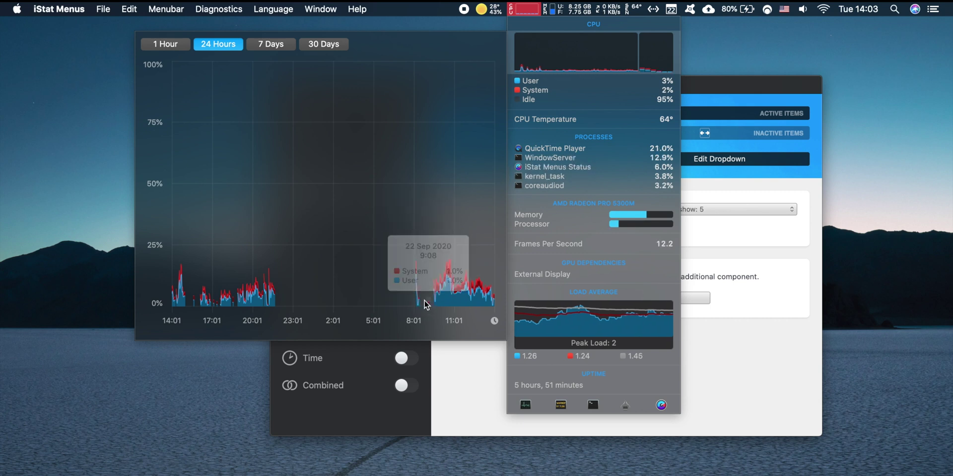
mouse_move(417, 301)
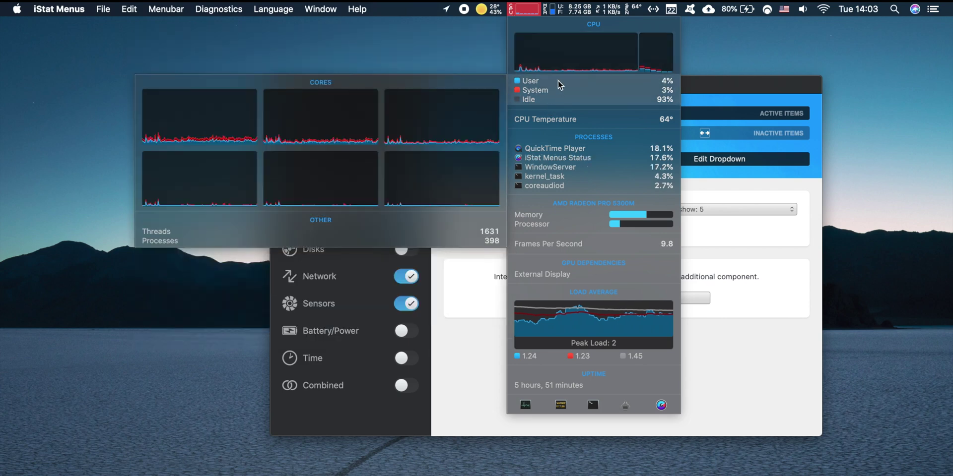
Inspect the per-core legend and Load Average popups, then dismiss the CPU dropdown
mouse_move(564, 68)
mouse_move(567, 89)
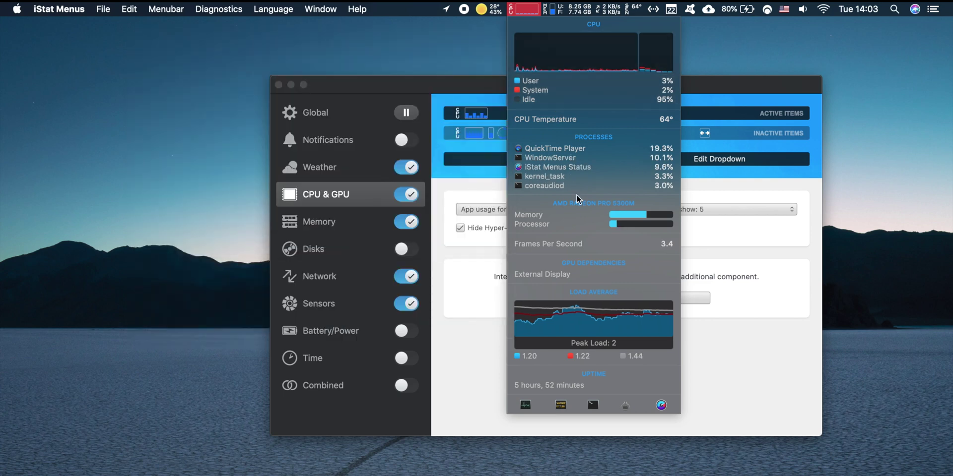
mouse_move(564, 338)
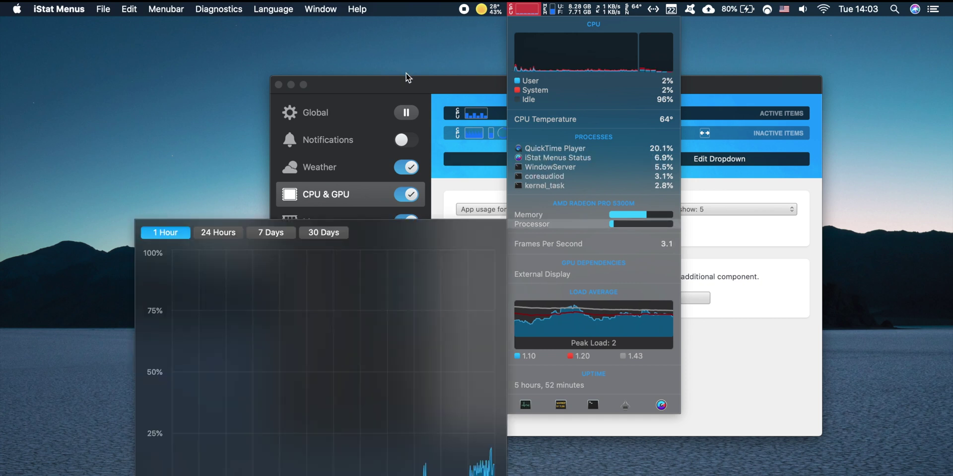
click(405, 73)
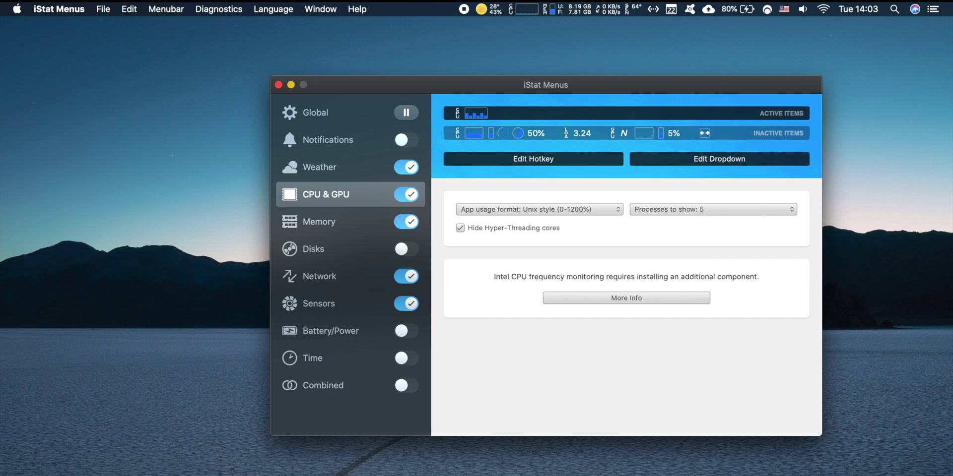
click(495, 7)
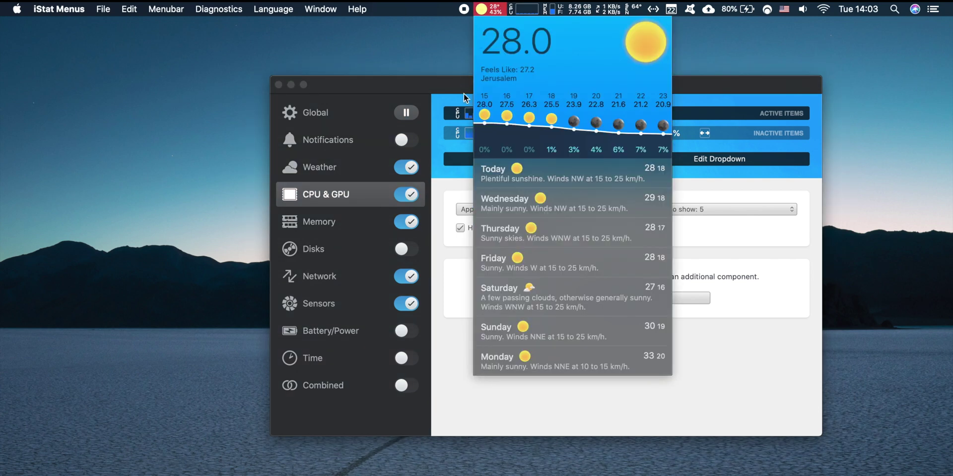
click(484, 7)
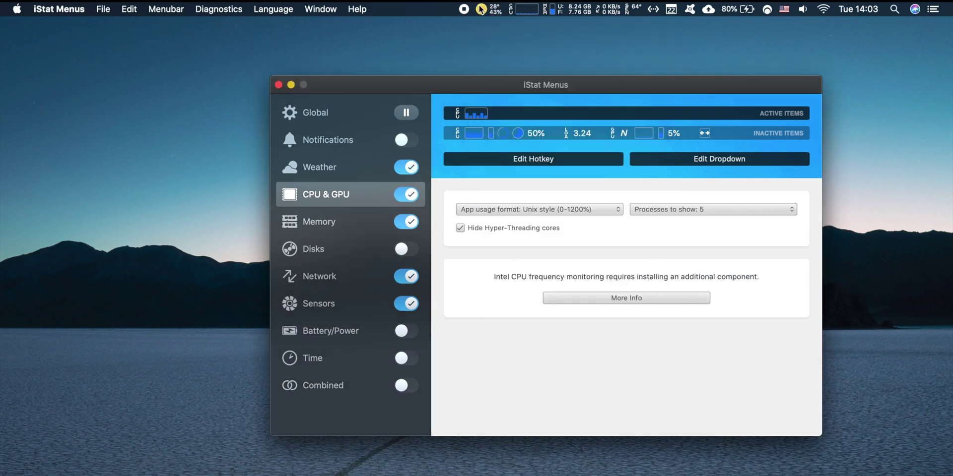
click(480, 9)
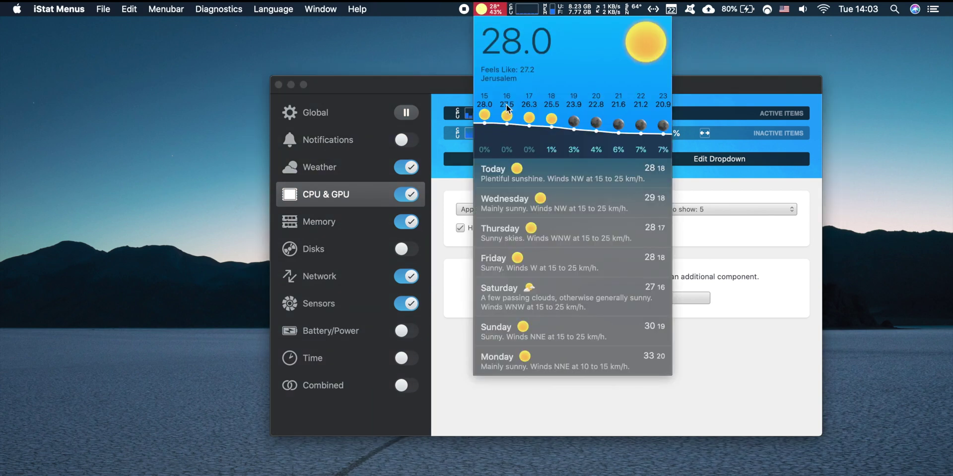
mouse_move(519, 27)
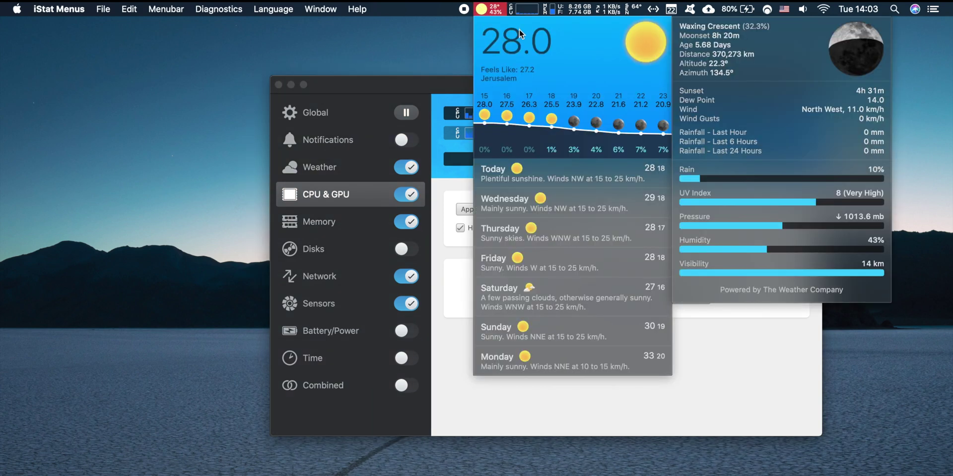
click(407, 90)
Show the Weather settings for Jerusalem, Israel and briefly open its menu bar forecast
click(332, 168)
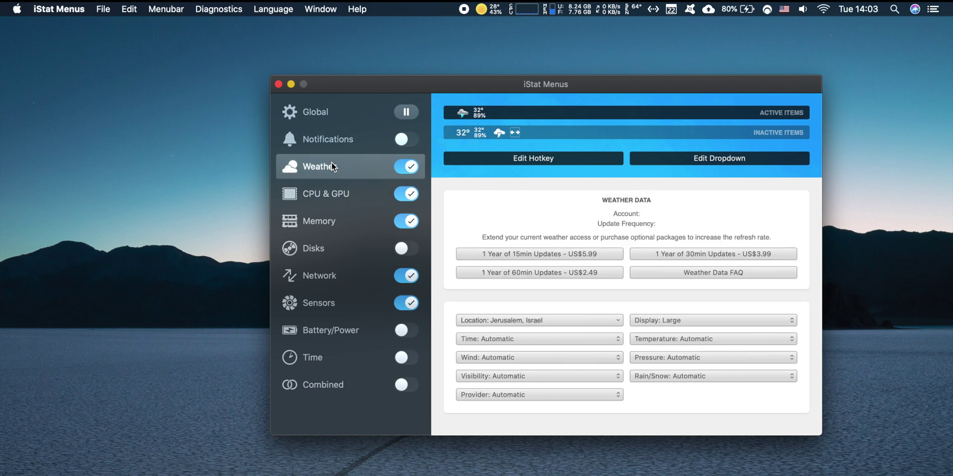
drag(445, 88, 380, 67)
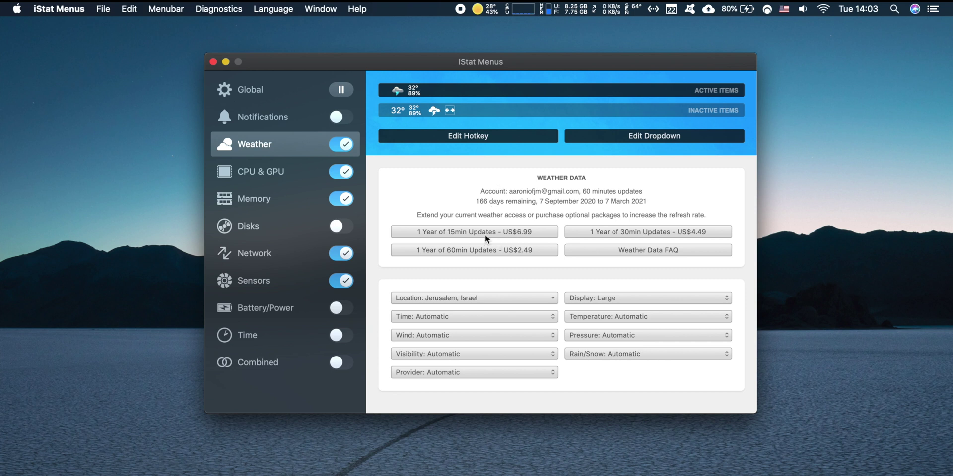
drag(466, 65, 451, 65)
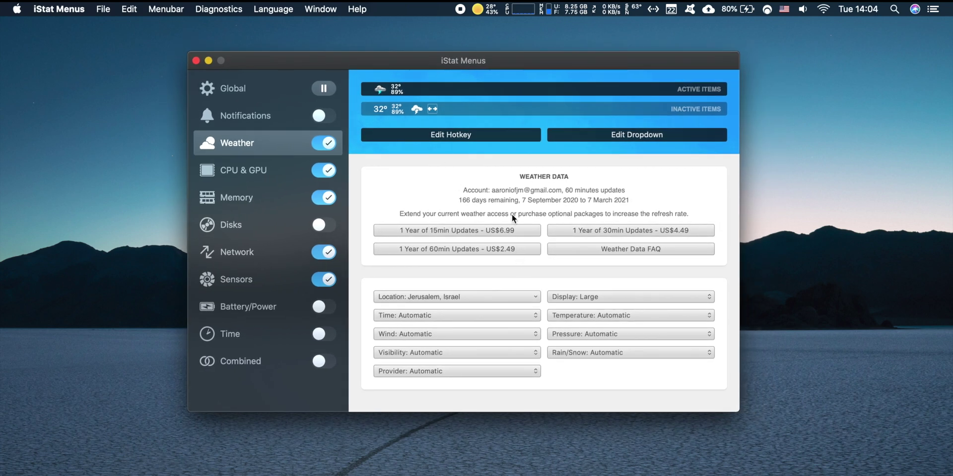
click(478, 7)
click(478, 6)
drag(505, 64, 517, 61)
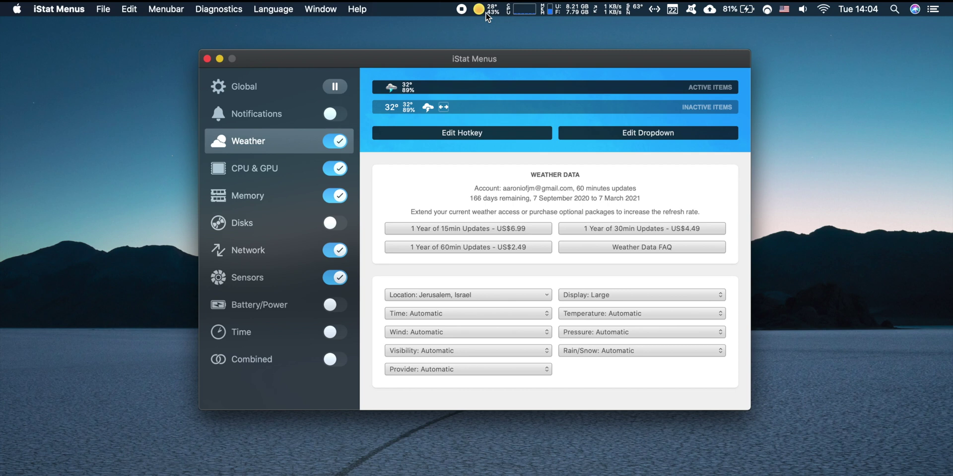
click(484, 10)
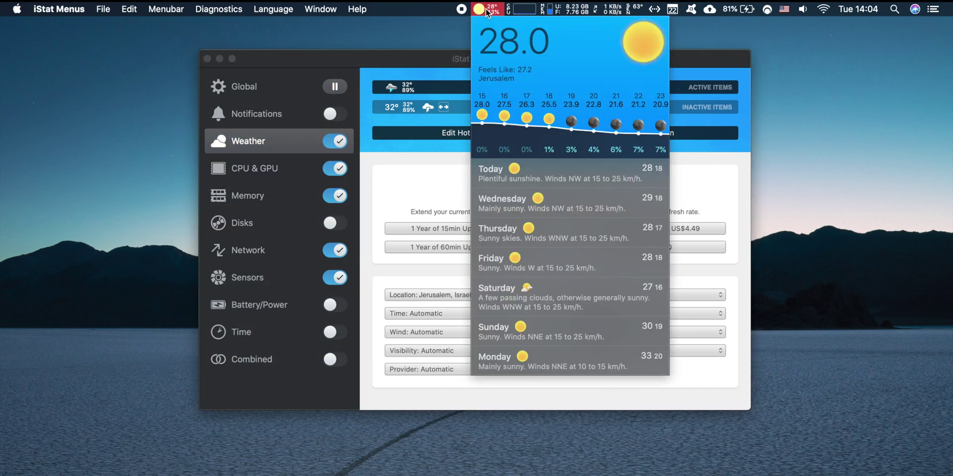
click(487, 11)
click(486, 11)
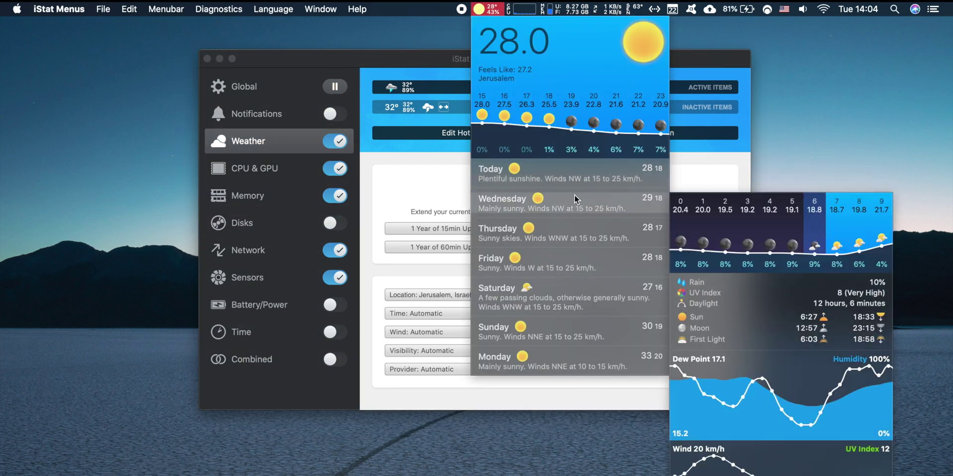
mouse_move(591, 180)
mouse_move(587, 231)
click(413, 188)
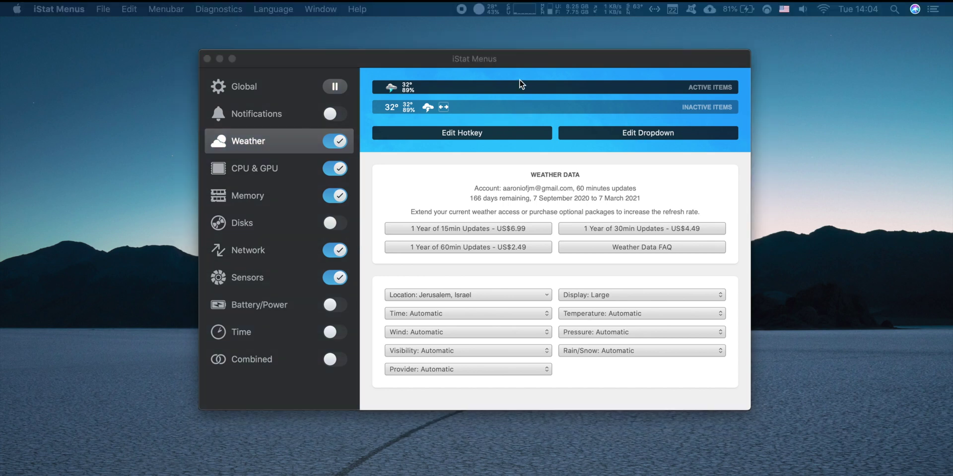
Show the Global settings and advance the tips to the slide about items running after closing
click(261, 97)
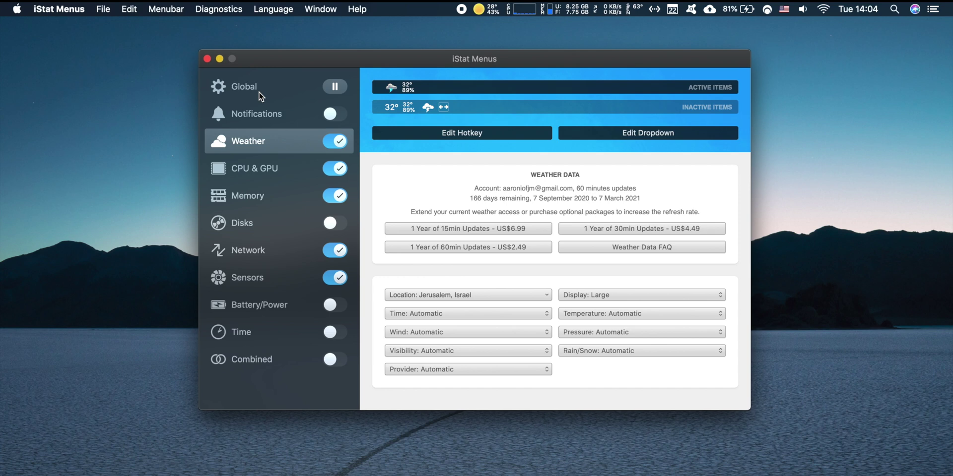
click(259, 93)
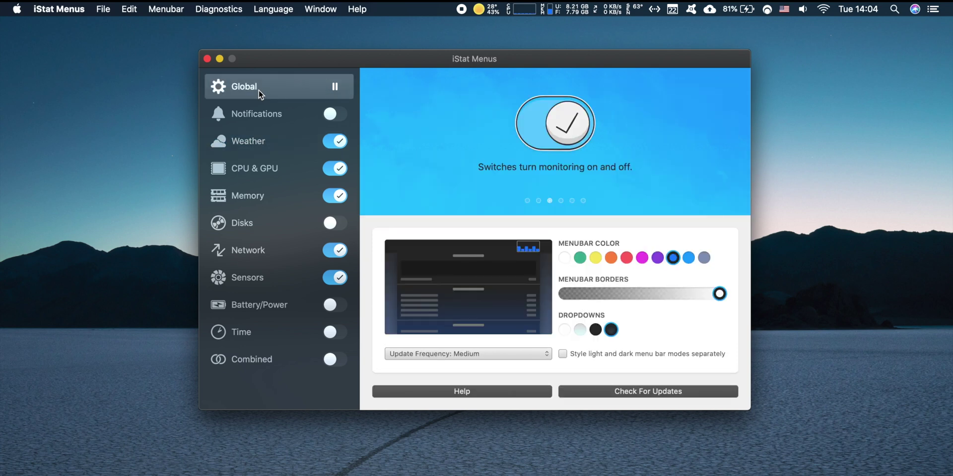
click(561, 200)
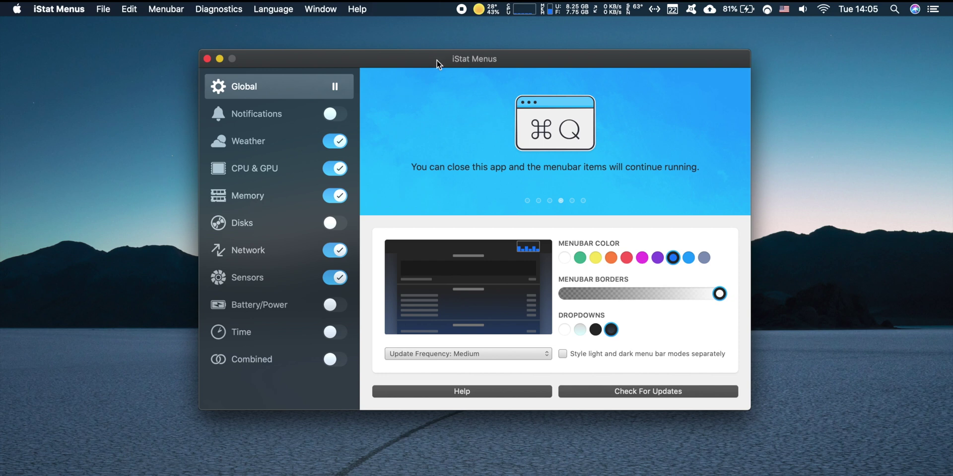
drag(439, 59, 455, 86)
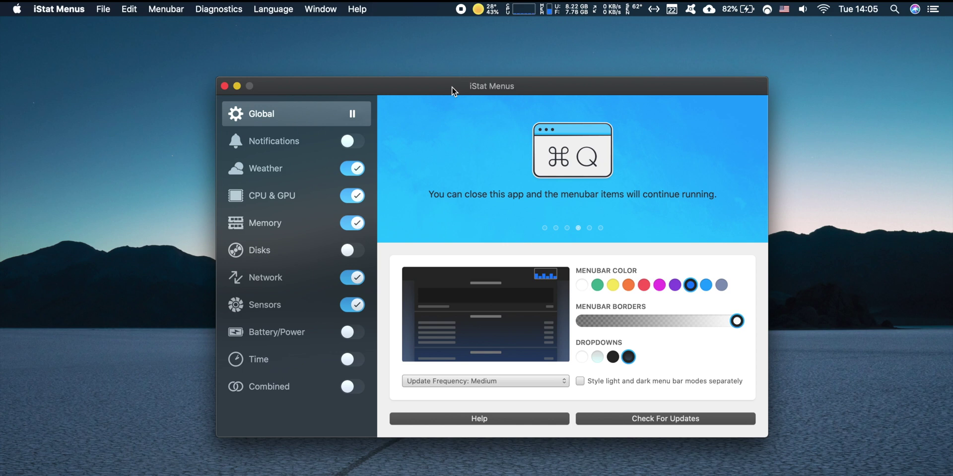
mouse_move(446, 88)
mouse_down()
mouse_move(454, 91)
mouse_move(444, 95)
mouse_up()
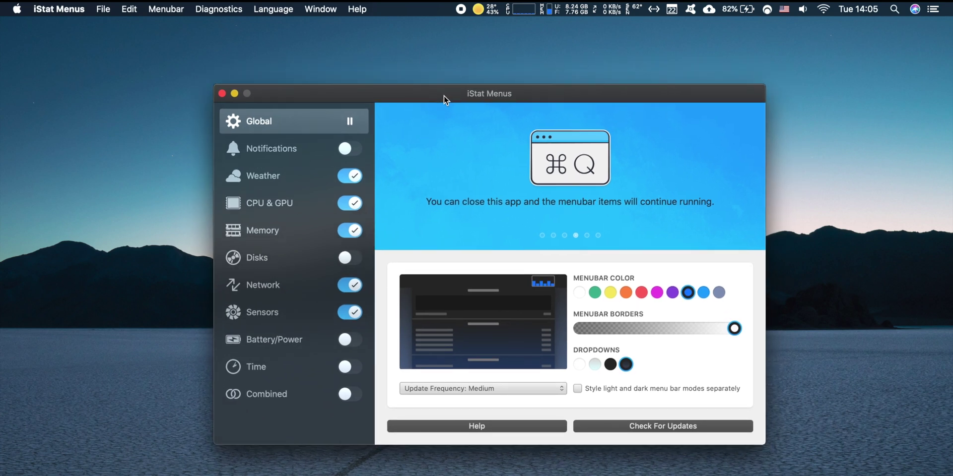